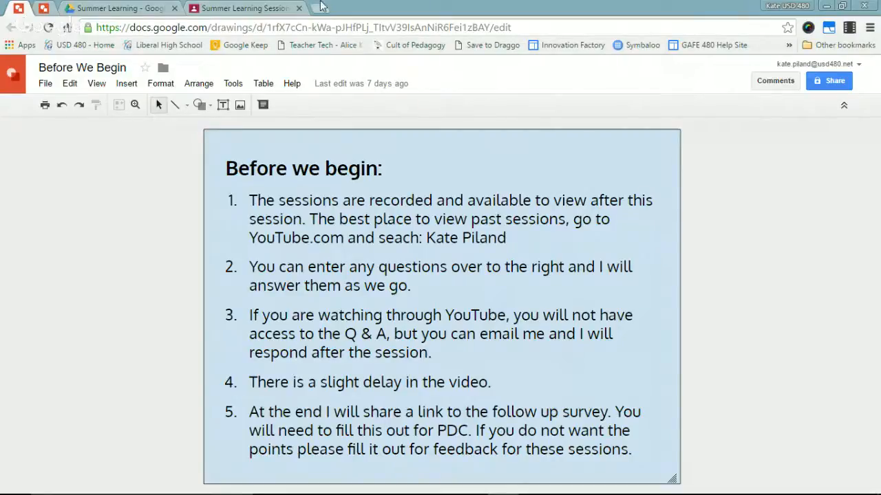
Switch to the Summer Learning Sessions 2016 class in Google Classroom and start a new announcement
{"action": "left_click", "coordinate": [278, 7]}
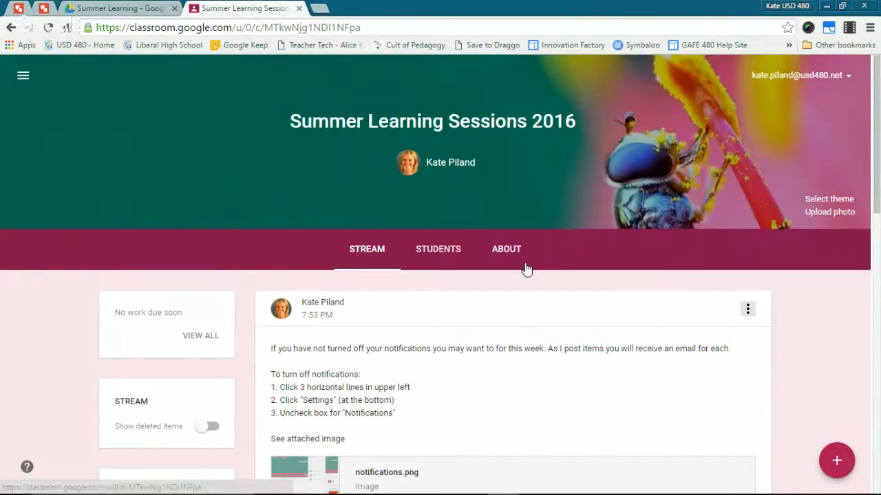
{"action": "scroll", "coordinate": [521, 258], "scroll_direction": "down", "scroll_amount": 1}
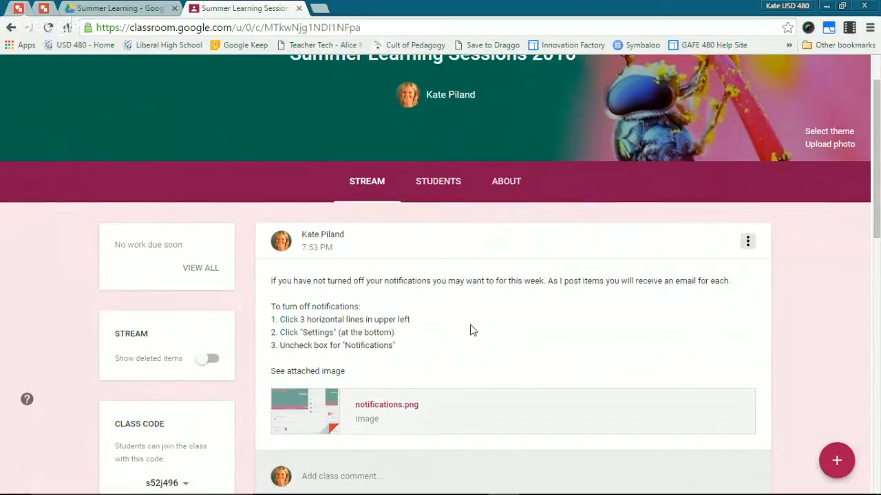
{"action": "scroll", "coordinate": [470, 330], "scroll_direction": "down", "scroll_amount": 1}
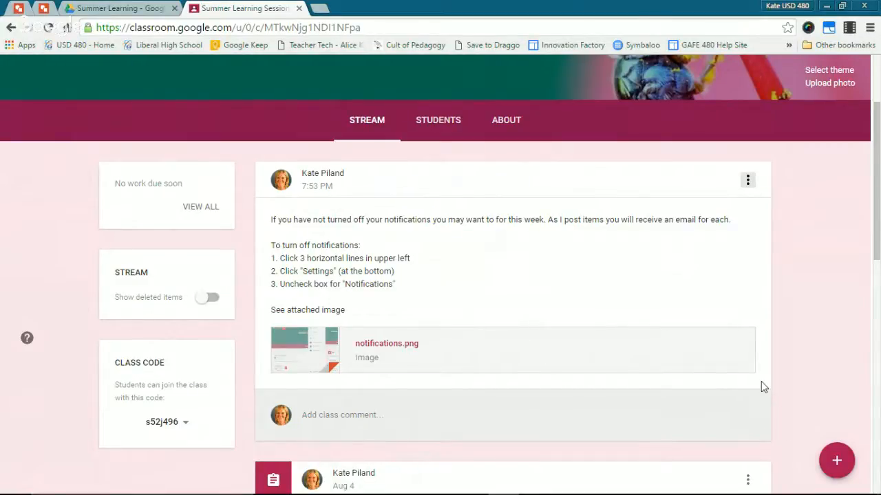
{"action": "left_click", "coordinate": [840, 458]}
{"action": "left_click", "coordinate": [836, 417]}
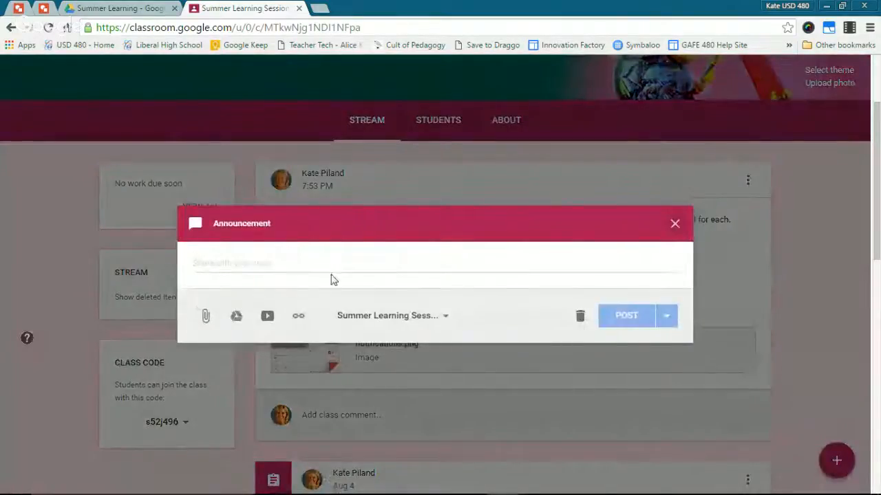
Enter "Type your information." as the announcement text
{"action": "left_click", "coordinate": [424, 263]}
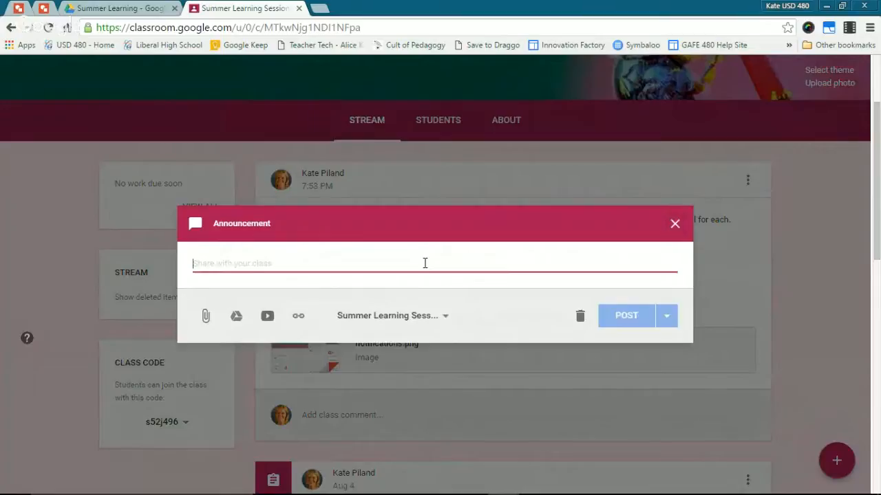
{"action": "type", "text": "h"}
{"action": "key", "text": "BackSpace"}
{"action": "type", "text": "Type it"}
{"action": "key", "text": "BackSpace"}
{"action": "key", "text": "BackSpace"}
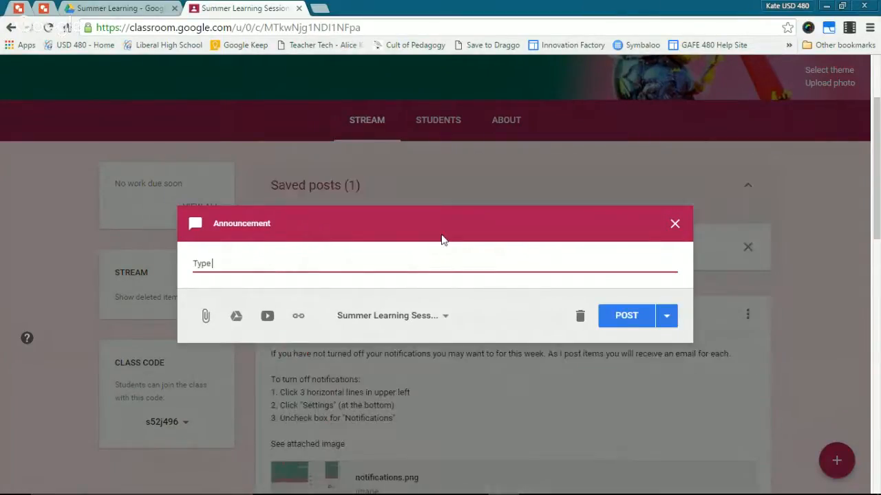
{"action": "type", "text": "your information."}
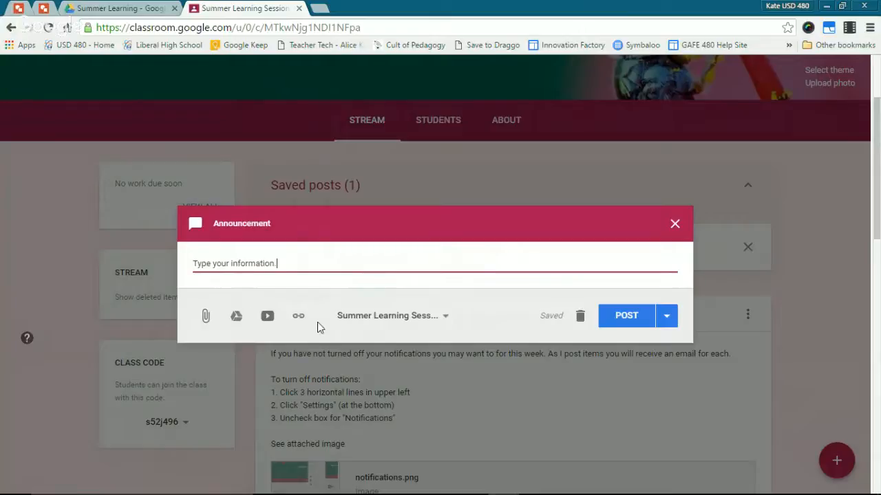
Attach the notifications drawing from Google Drive to the announcement, and view the file upload and YouTube video options without using them
{"action": "left_click", "coordinate": [206, 318]}
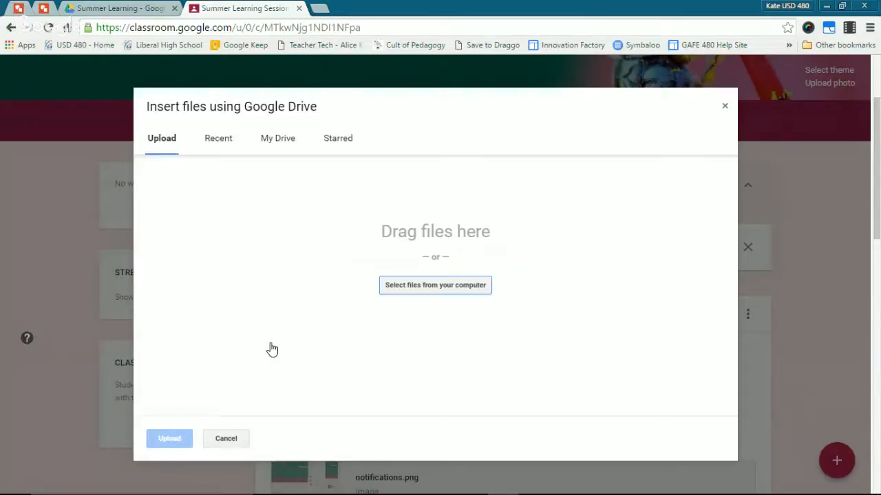
{"action": "left_click", "coordinate": [227, 439]}
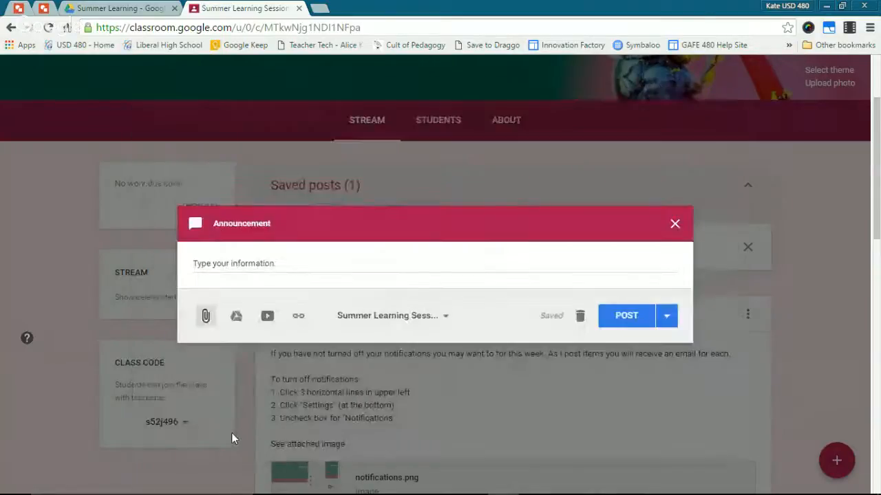
{"action": "left_click", "coordinate": [236, 322]}
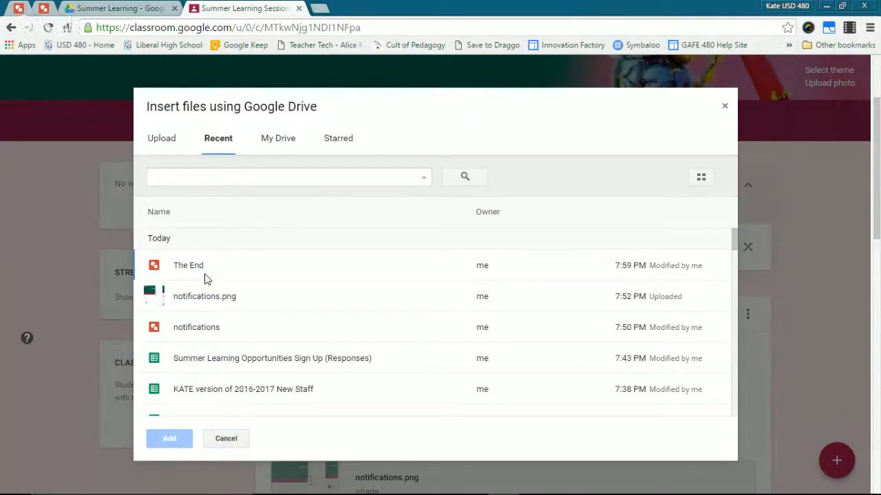
{"action": "left_click", "coordinate": [198, 272]}
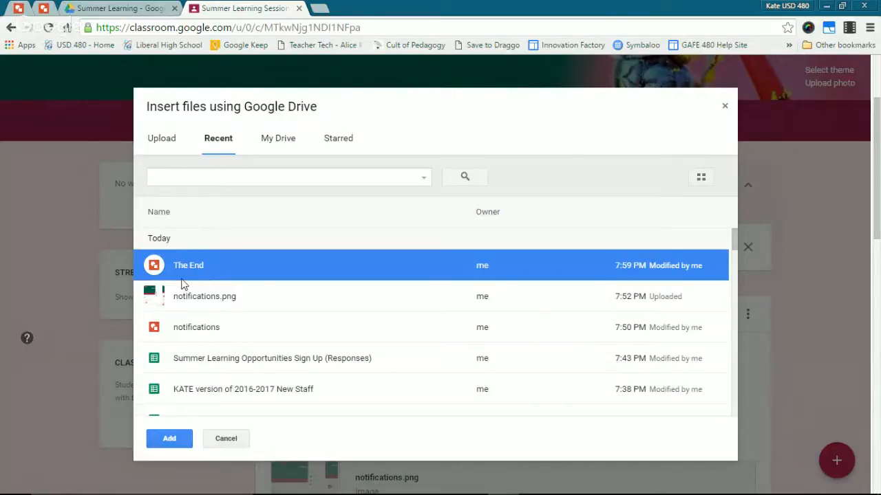
{"action": "left_click", "coordinate": [222, 336]}
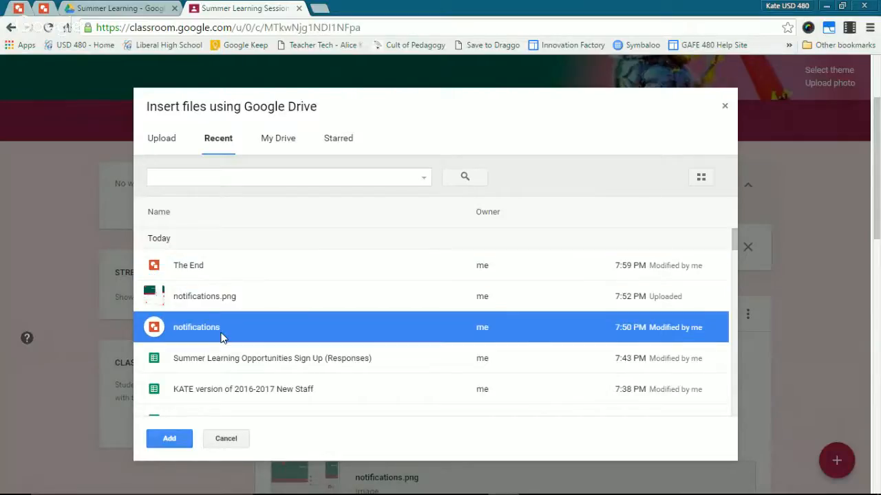
{"action": "left_click", "coordinate": [169, 439]}
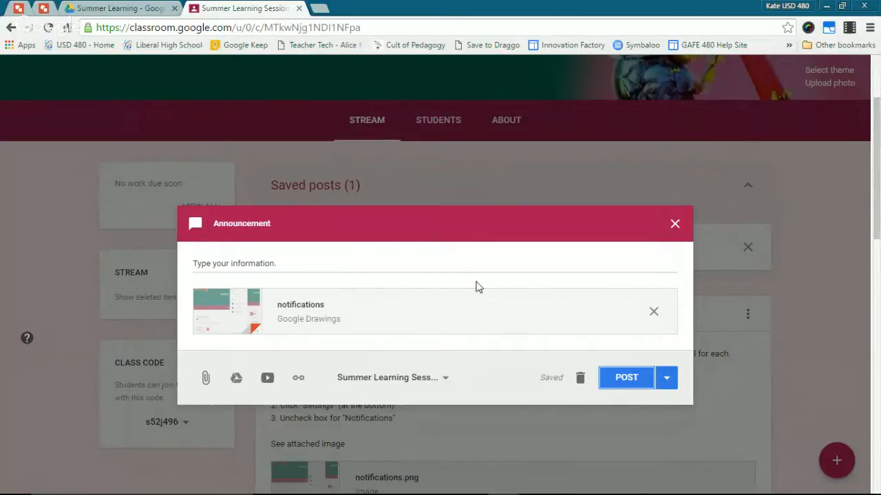
{"action": "left_click", "coordinate": [267, 379]}
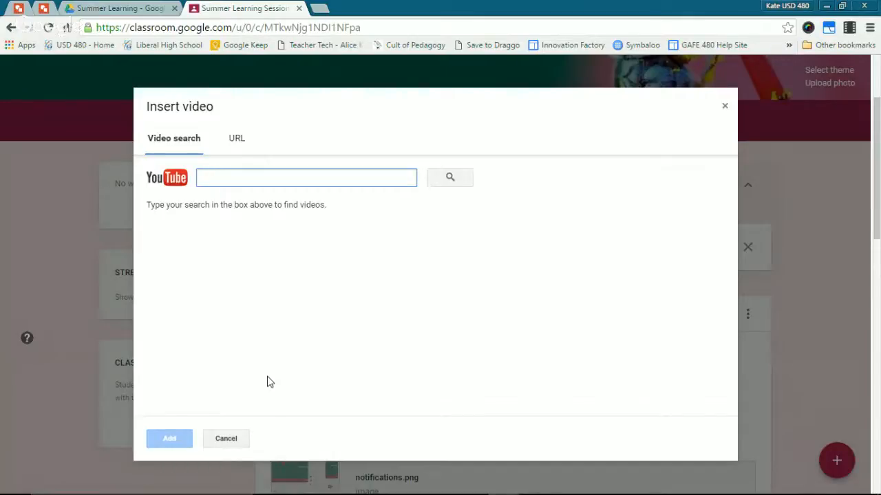
{"action": "left_click", "coordinate": [241, 442]}
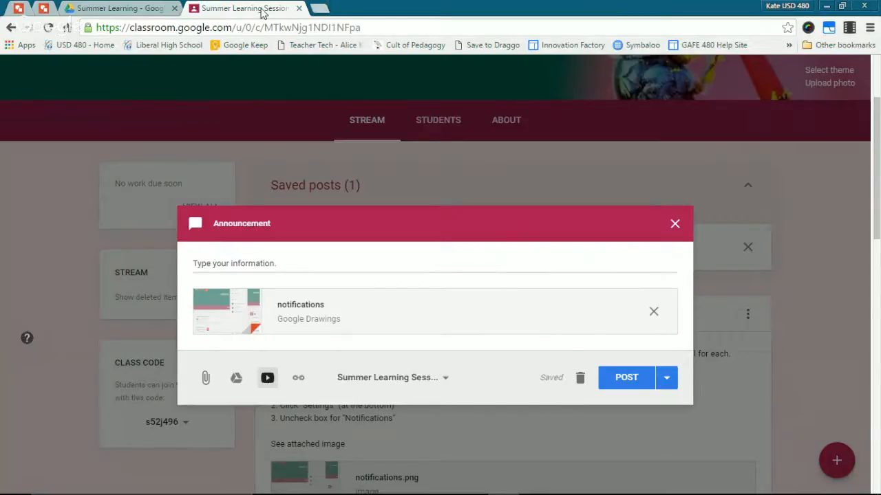
In the Summer Learning folder in Google Drive, turn on link sharing for Starting Sessions.mp4 and copy its link
{"action": "left_click", "coordinate": [124, 8]}
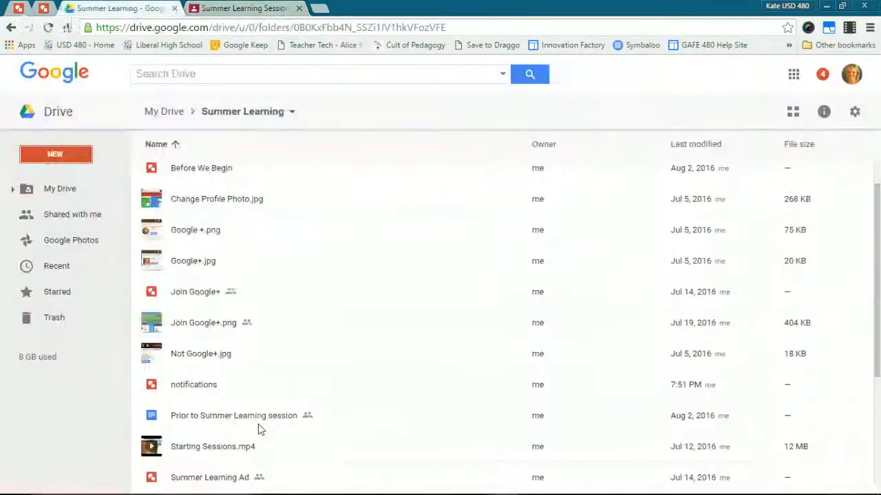
{"action": "scroll", "coordinate": [249, 414], "scroll_direction": "up", "scroll_amount": 1}
{"action": "scroll", "coordinate": [250, 415], "scroll_direction": "down", "scroll_amount": 2}
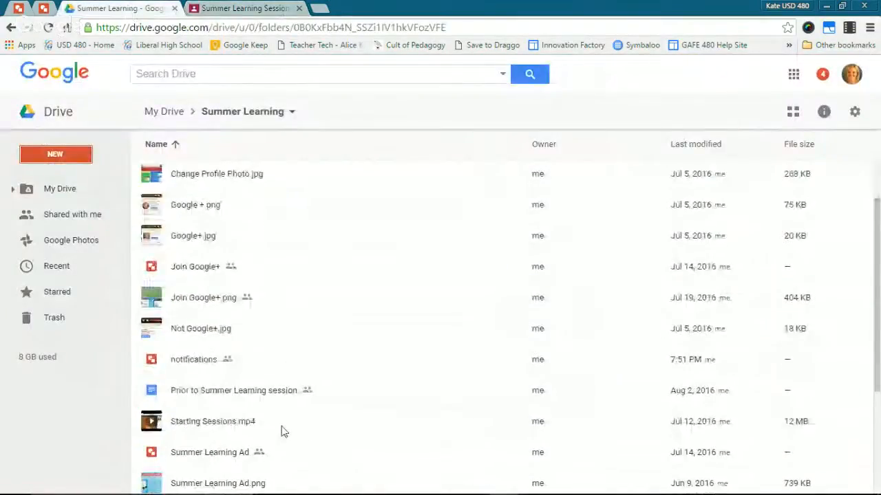
{"action": "left_click", "coordinate": [281, 431]}
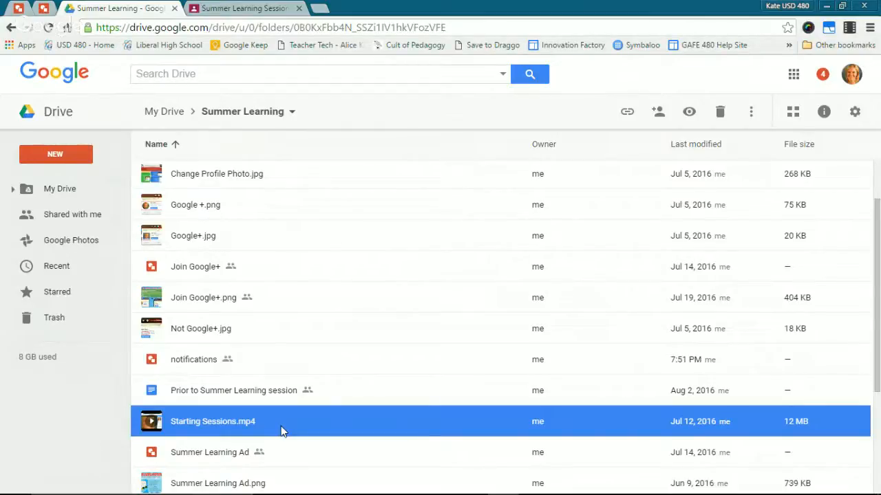
{"action": "right_click", "coordinate": [281, 430]}
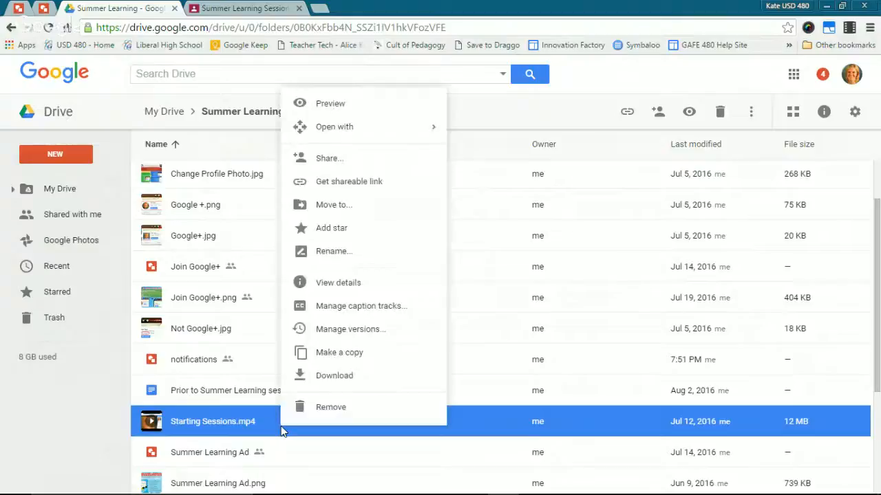
{"action": "left_click", "coordinate": [338, 160]}
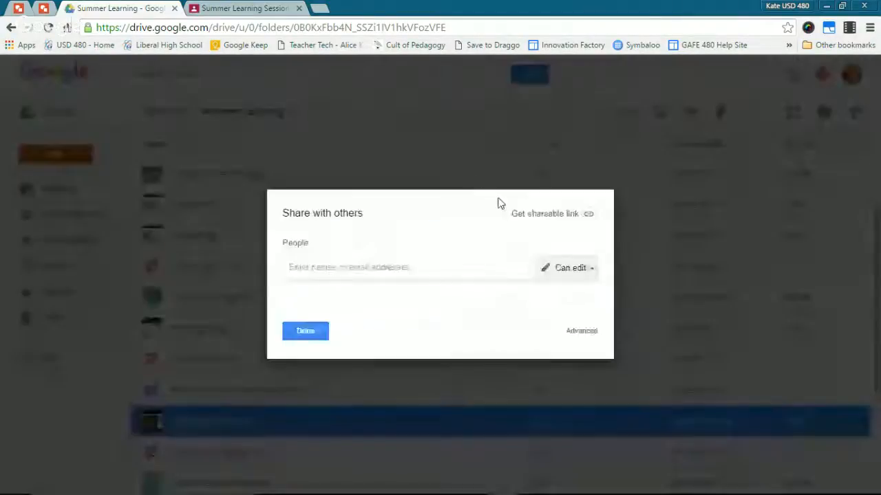
{"action": "left_click", "coordinate": [524, 214]}
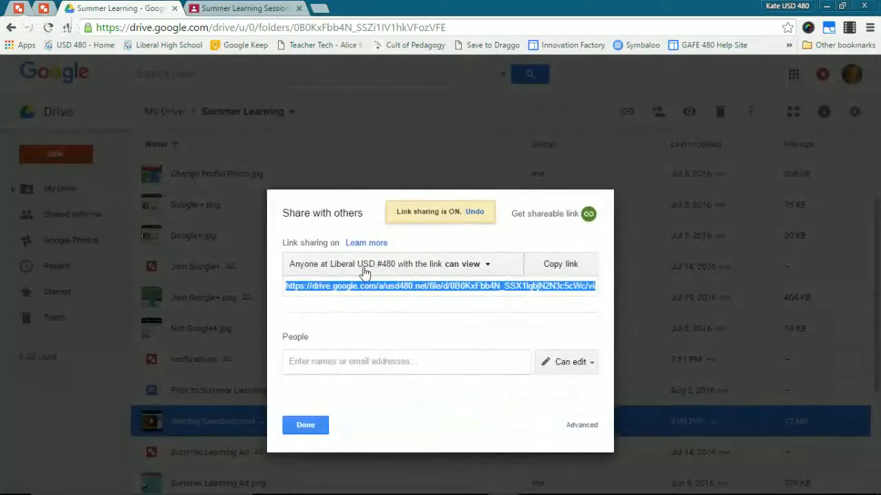
{"action": "left_click", "coordinate": [555, 270]}
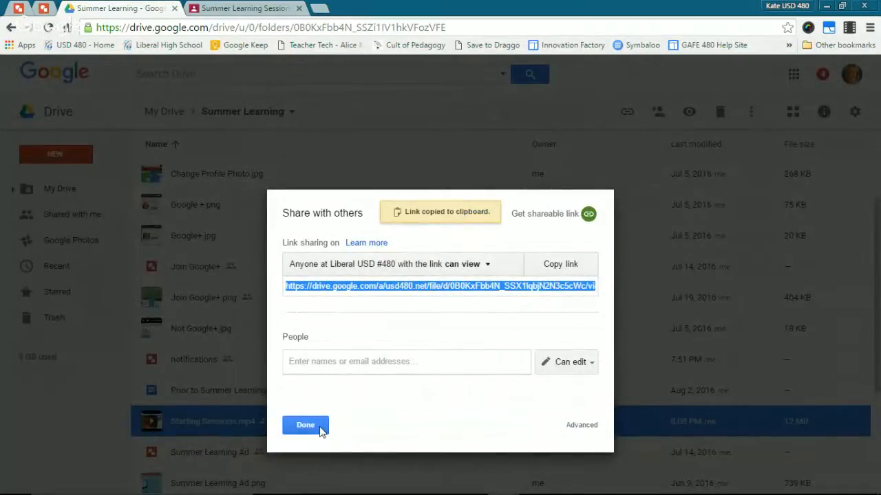
{"action": "left_click", "coordinate": [305, 425]}
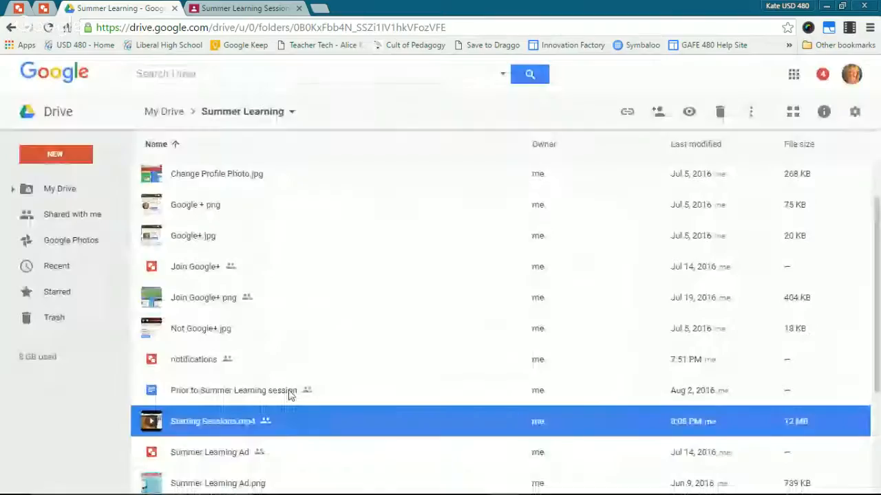
Return to the Classroom announcement and add the copied video link as a link attachment
{"action": "left_click", "coordinate": [233, 10]}
{"action": "left_click", "coordinate": [297, 378]}
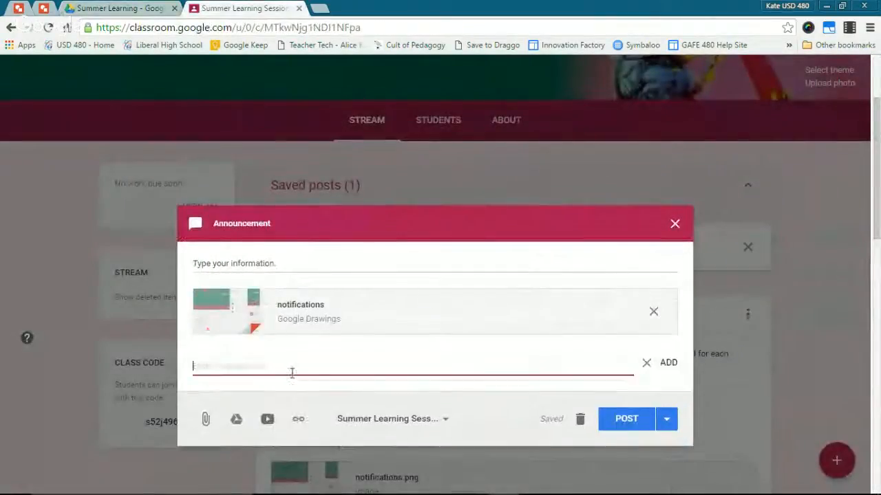
{"action": "right_click", "coordinate": [269, 366]}
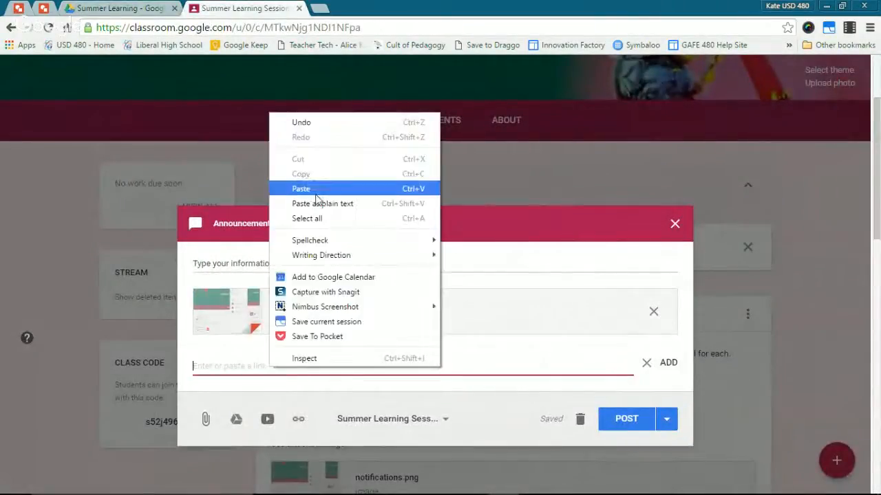
{"action": "left_click", "coordinate": [303, 190]}
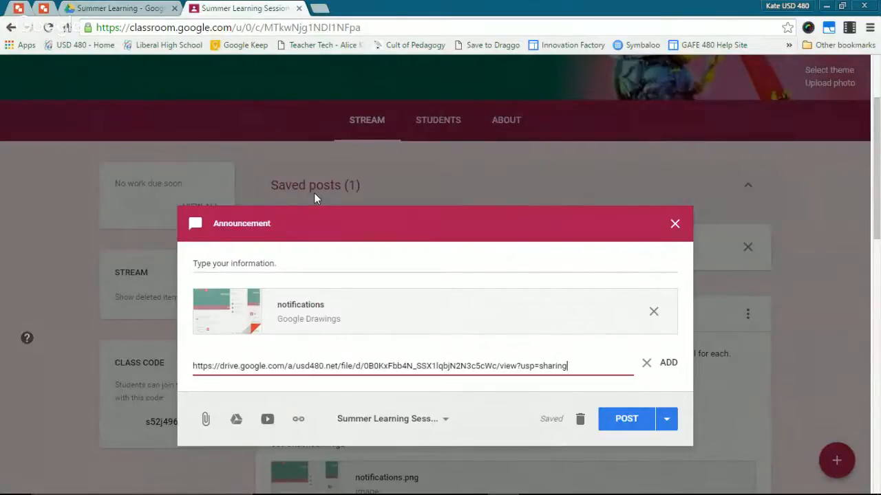
{"action": "left_click", "coordinate": [668, 363]}
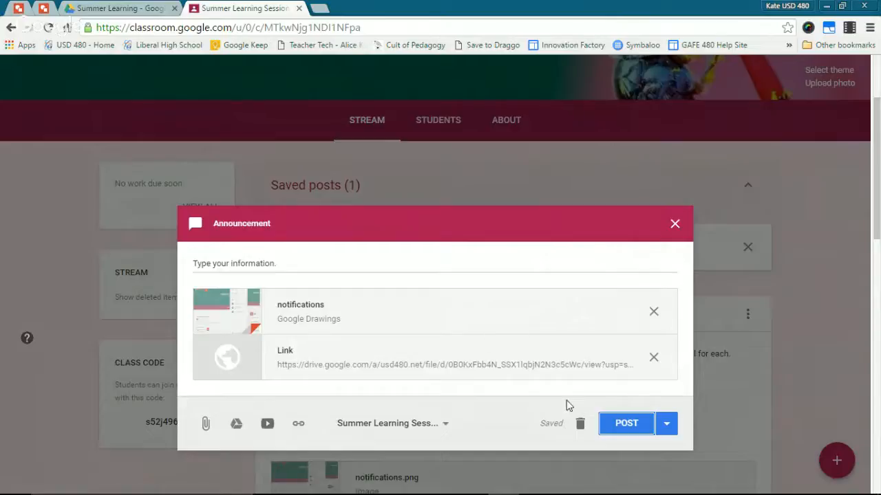
Append "This just a fake announcement." to the announcement text and post it to the class
{"action": "left_click", "coordinate": [296, 264]}
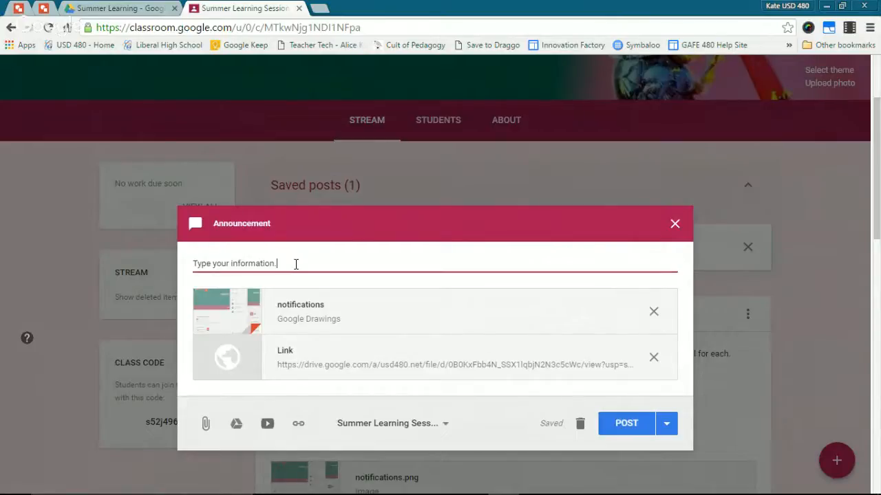
{"action": "type", "text": "This just a fake announcement."}
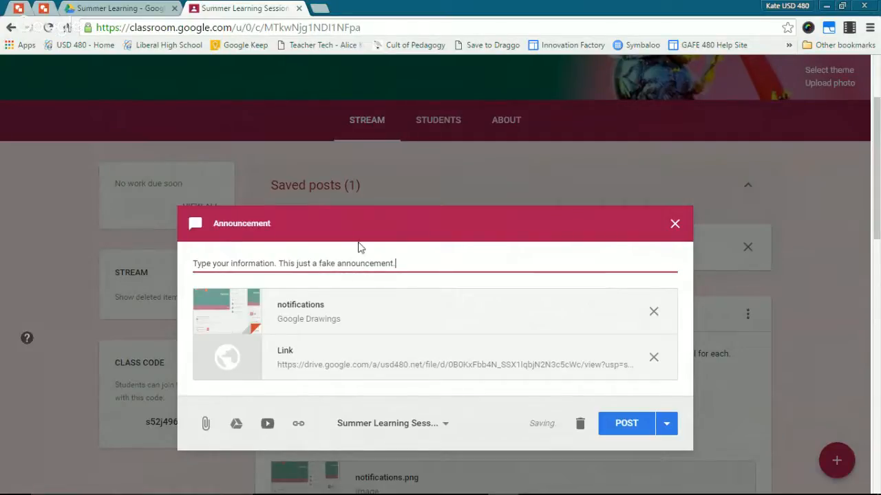
{"action": "left_click", "coordinate": [635, 423]}
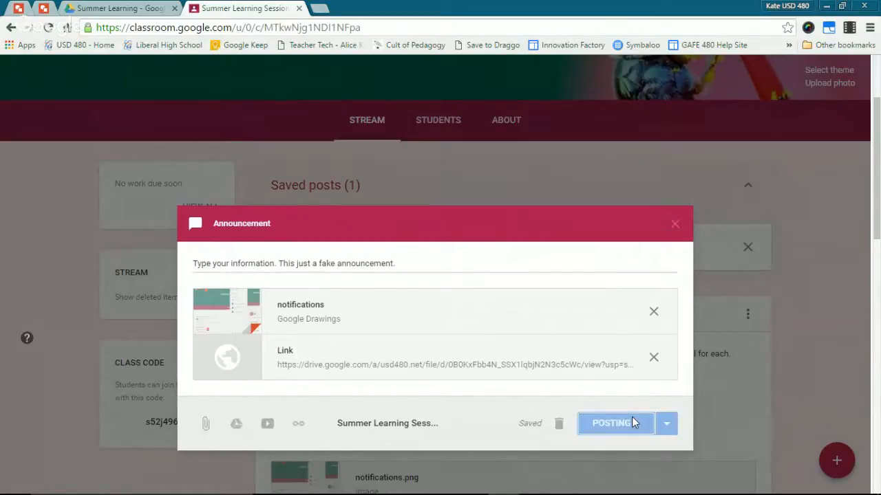
Look through the class stream for the newly posted announcement
{"action": "scroll", "coordinate": [632, 416], "scroll_direction": "down", "scroll_amount": 3}
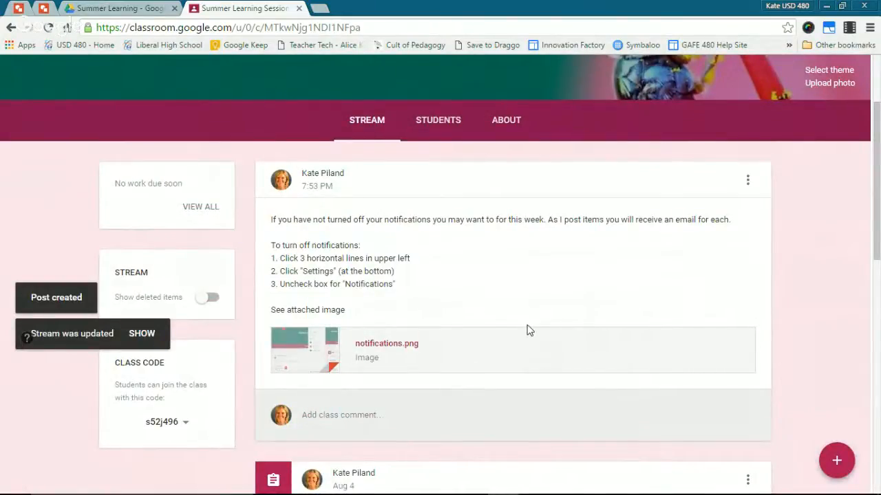
{"action": "scroll", "coordinate": [529, 331], "scroll_direction": "down", "scroll_amount": 2}
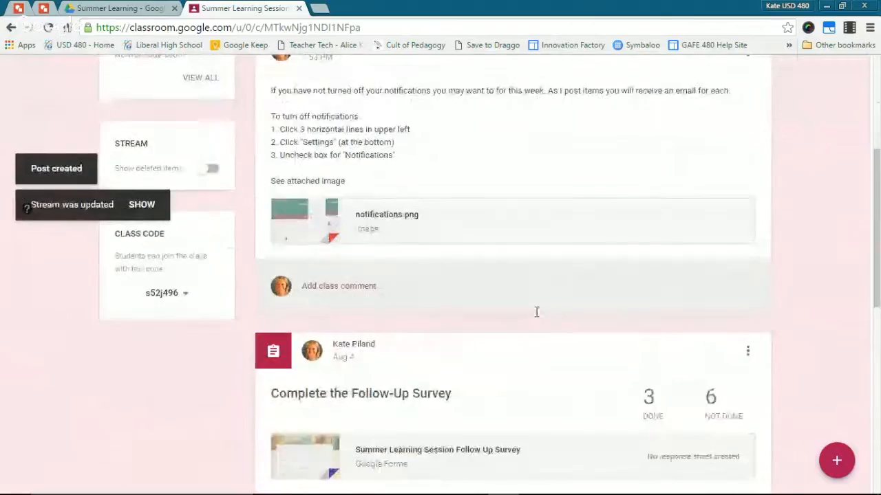
{"action": "scroll", "coordinate": [536, 312], "scroll_direction": "up", "scroll_amount": 4}
{"action": "scroll", "coordinate": [537, 320], "scroll_direction": "down", "scroll_amount": 2}
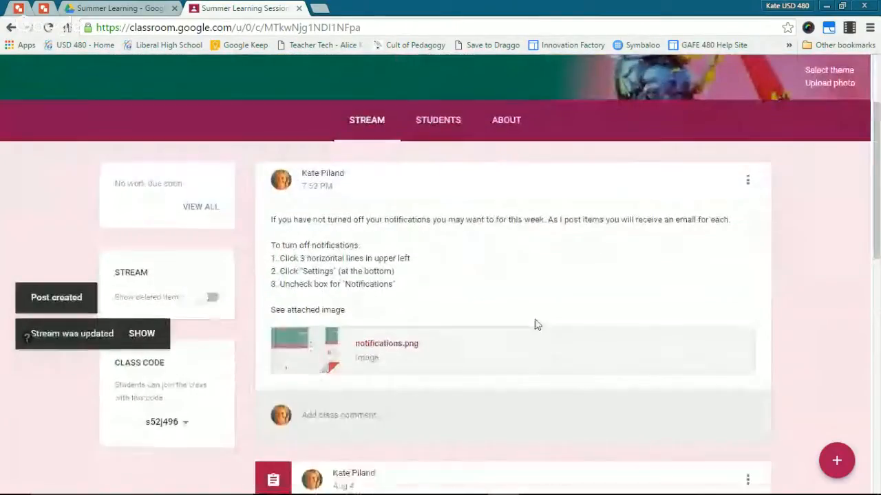
{"action": "scroll", "coordinate": [553, 299], "scroll_direction": "down", "scroll_amount": 2}
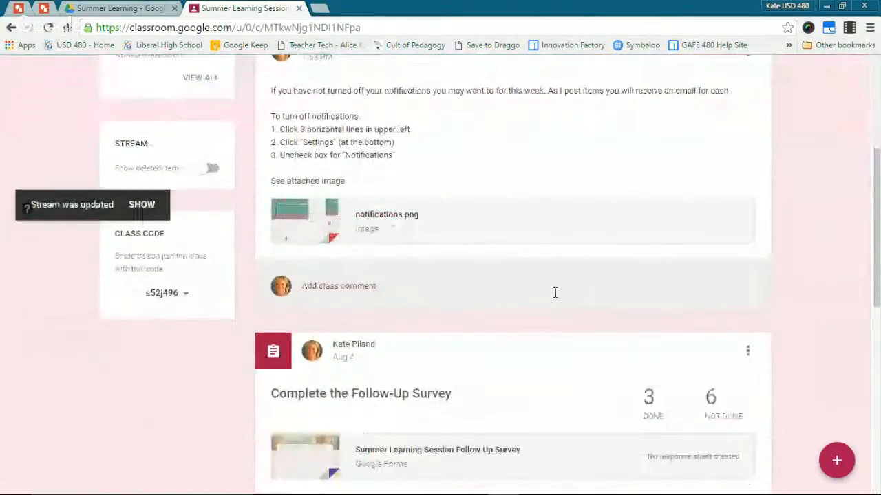
{"action": "scroll", "coordinate": [554, 295], "scroll_direction": "down", "scroll_amount": 2}
{"action": "scroll", "coordinate": [555, 299], "scroll_direction": "up", "scroll_amount": 6}
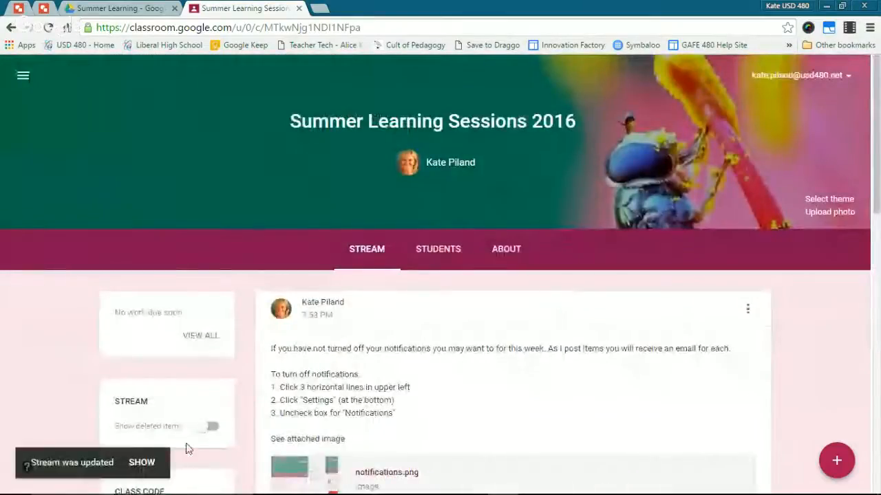
Show the updated class stream and check the new announcement's notifications drawing attachment, closing it after viewing
{"action": "left_click", "coordinate": [141, 464]}
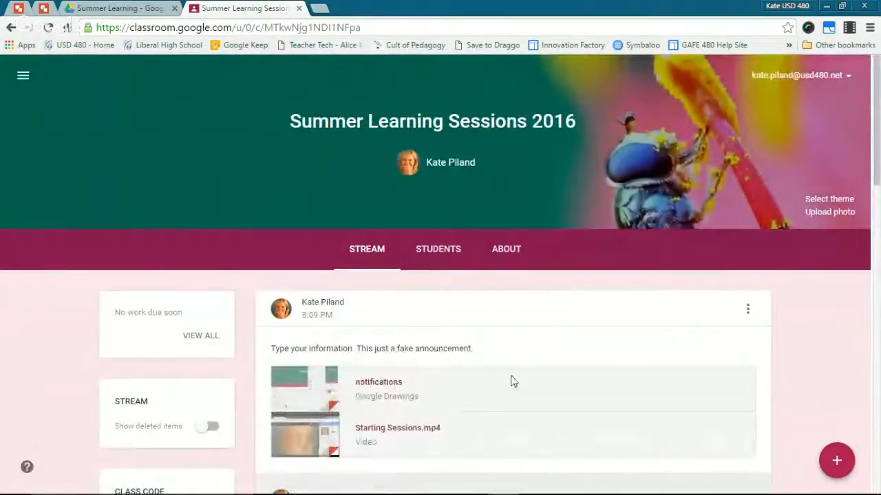
{"action": "scroll", "coordinate": [511, 382], "scroll_direction": "down", "scroll_amount": 1}
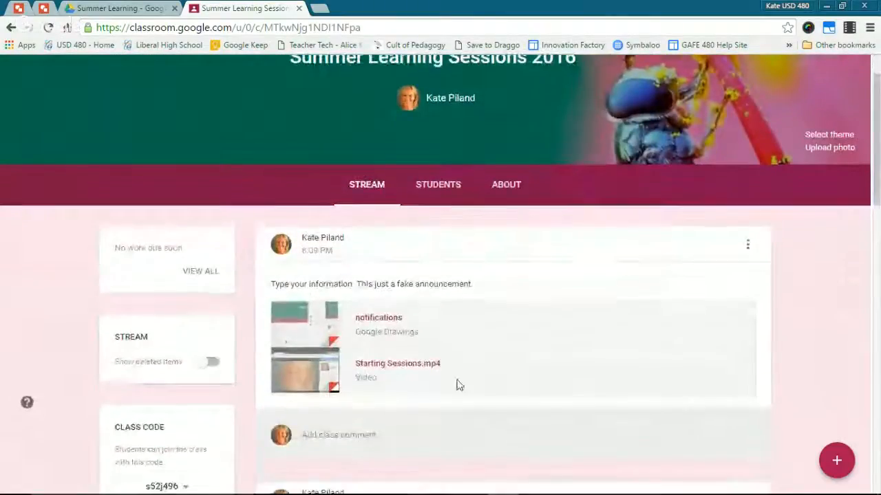
{"action": "left_click", "coordinate": [378, 317]}
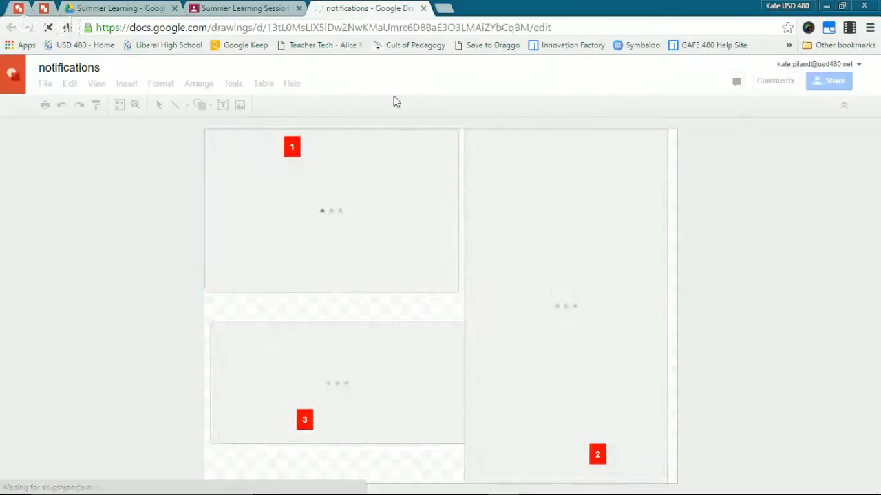
{"action": "left_click", "coordinate": [423, 9]}
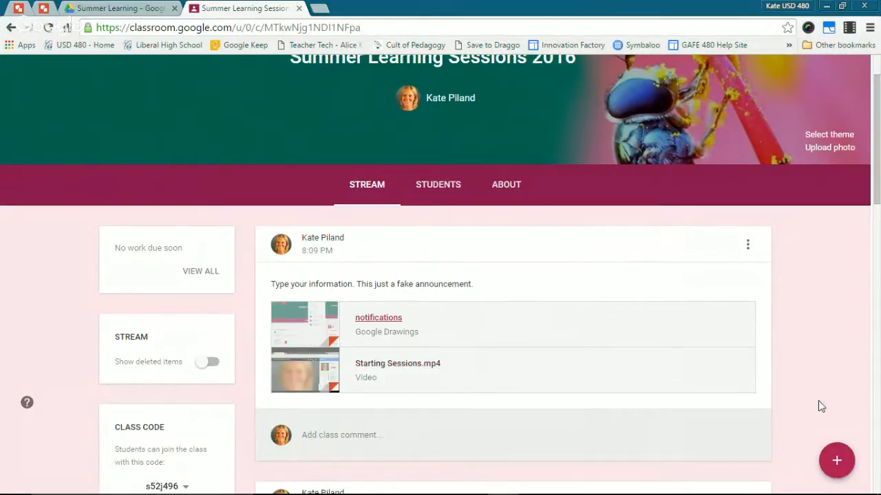
Create a new question post for the class that asks "What is your favorite color?"
{"action": "mouse_move", "coordinate": [837, 458]}
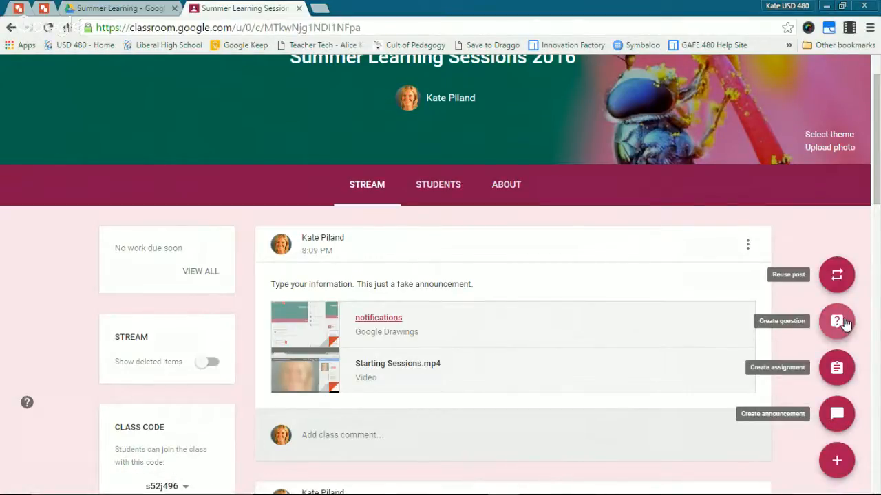
{"action": "left_click", "coordinate": [842, 321]}
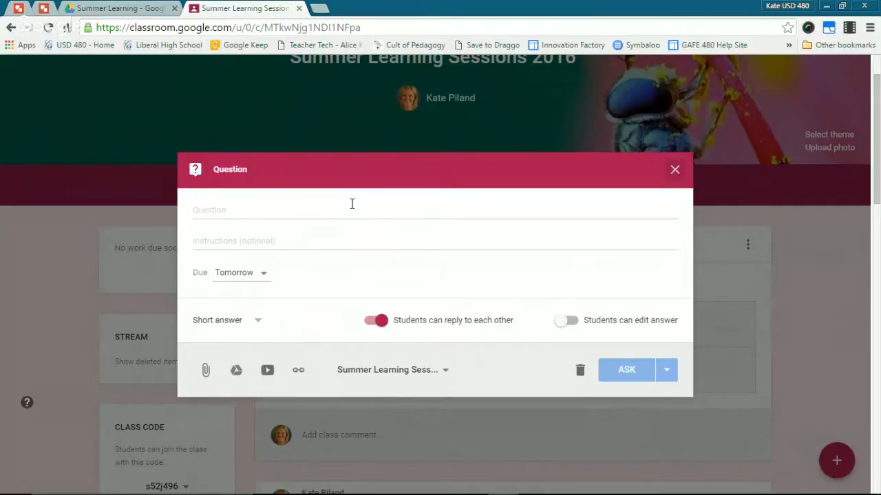
{"action": "left_click", "coordinate": [320, 214]}
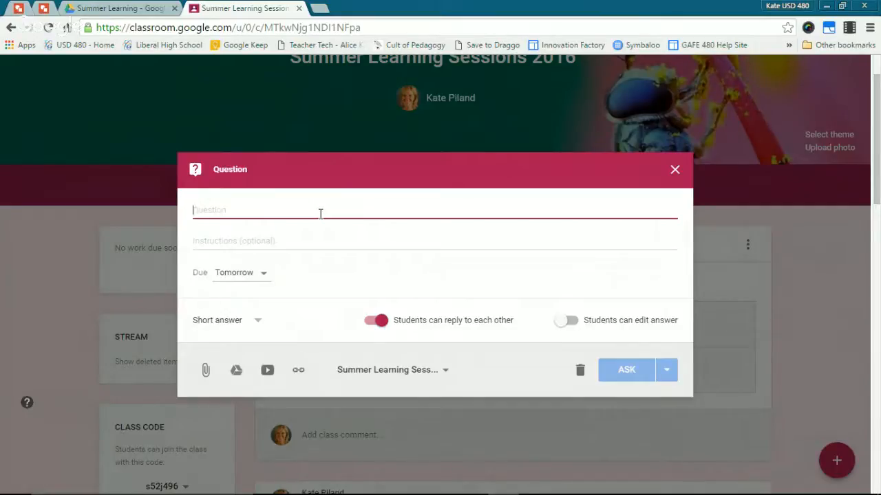
{"action": "type", "text": "THis"}
{"action": "key", "text": "BackSpace"}
{"action": "key", "text": "BackSpace"}
{"action": "key", "text": "BackSpace"}
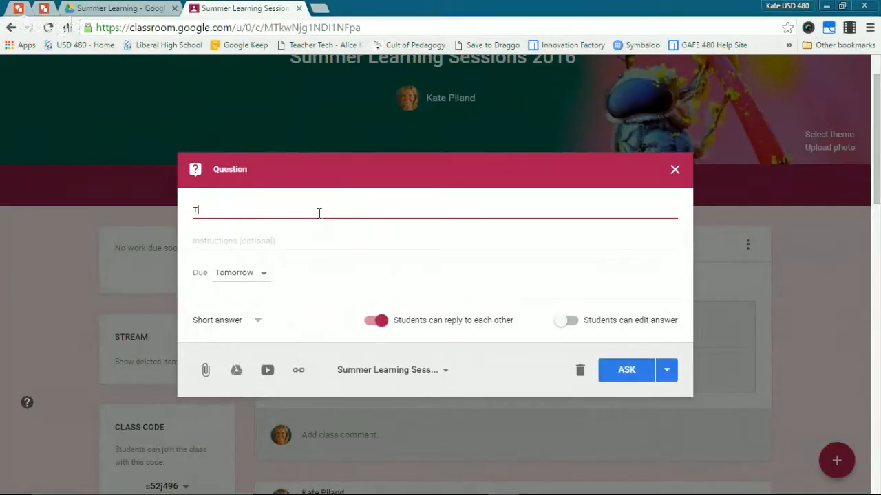
{"action": "key", "text": "BackSpace"}
{"action": "type", "text": "WHat is"}
{"action": "key", "text": "BackSpace"}
{"action": "key", "text": "BackSpace"}
{"action": "key", "text": "BackSpace"}
{"action": "key", "text": "BackSpace"}
{"action": "key", "text": "BackSpace"}
{"action": "key", "text": "BackSpace"}
{"action": "type", "text": "hat is your favorite co"}
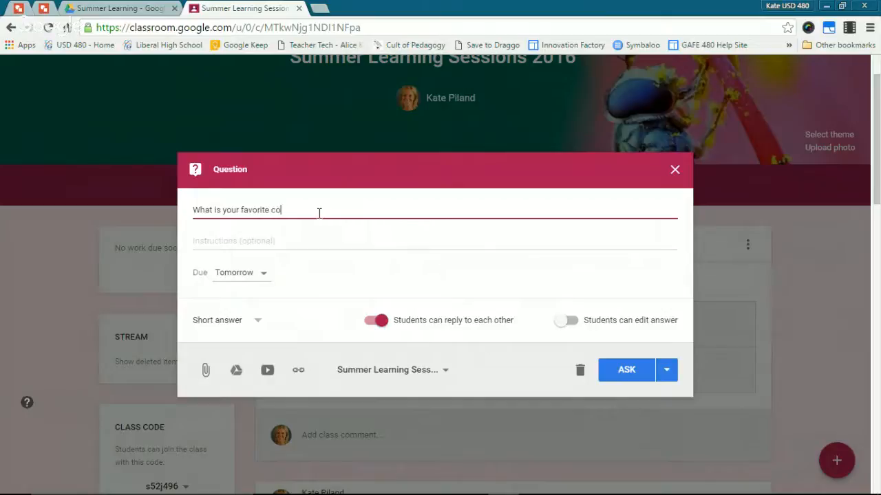
{"action": "type", "text": "lor?"}
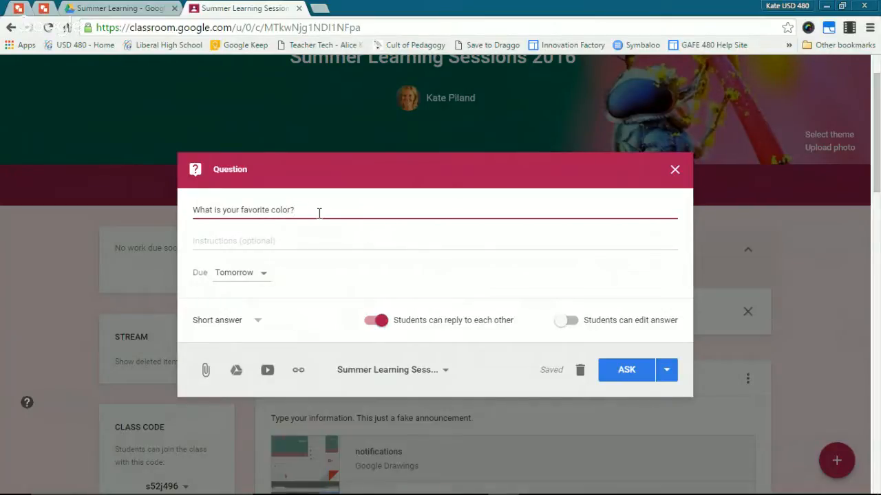
Add the instructions "Watch this video to learn more about color." to the question
{"action": "left_click", "coordinate": [260, 240]}
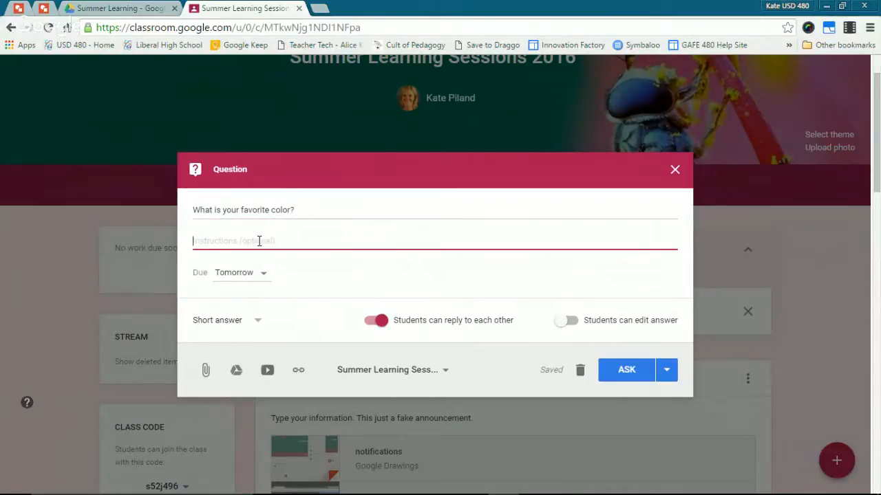
{"action": "type", "text": "Watch this v"}
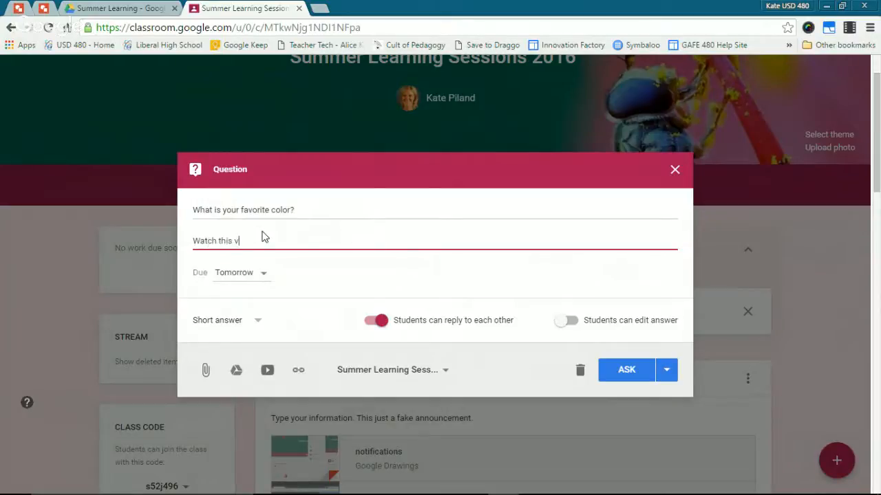
{"action": "type", "text": "ideo to learn more about color"}
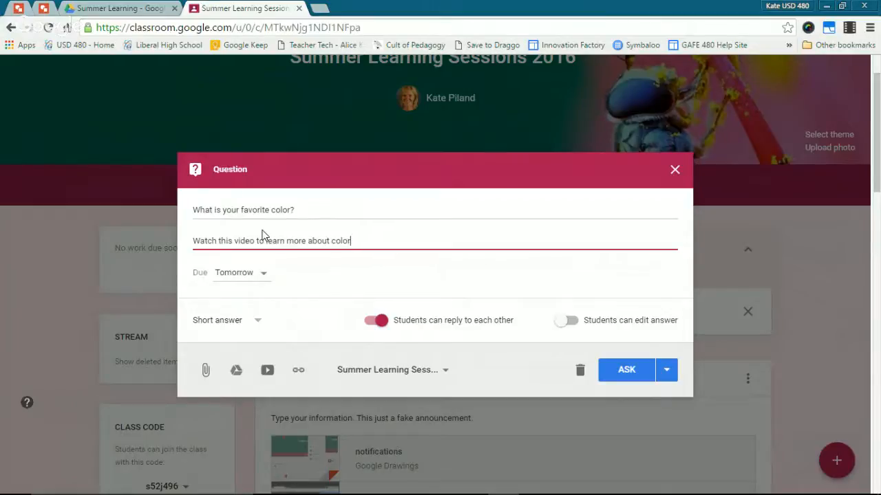
{"action": "type", "text": "."}
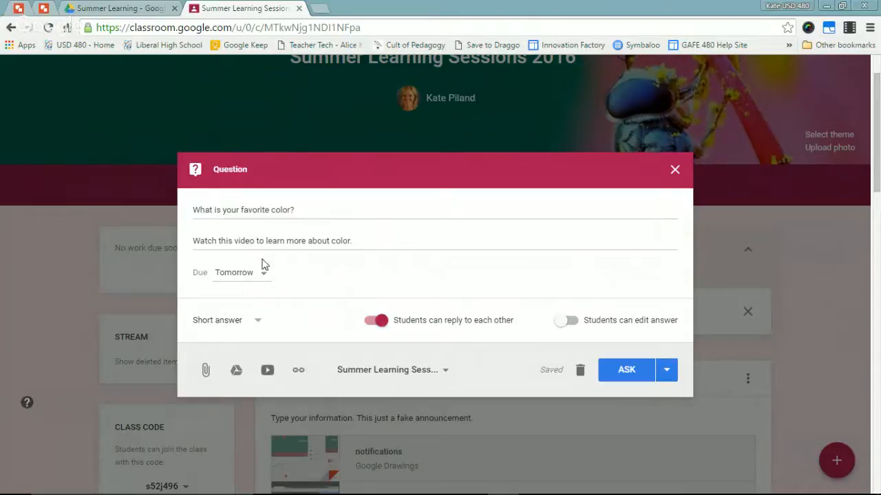
Set the question's due date to Aug 11, 2016, without a due time
{"action": "left_click", "coordinate": [249, 274]}
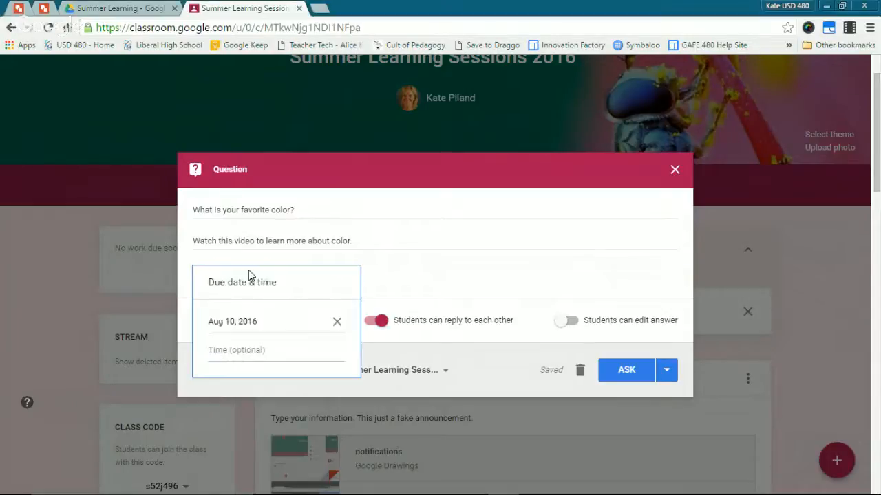
{"action": "left_click", "coordinate": [250, 329]}
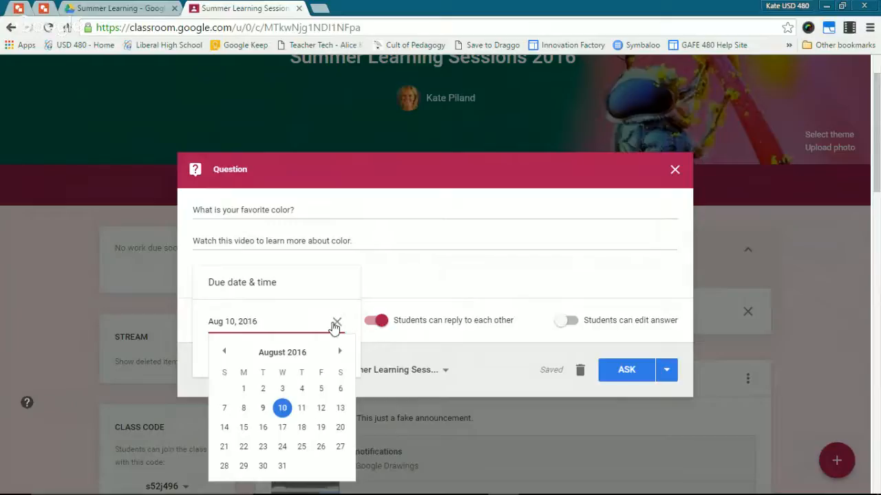
{"action": "left_click", "coordinate": [336, 322]}
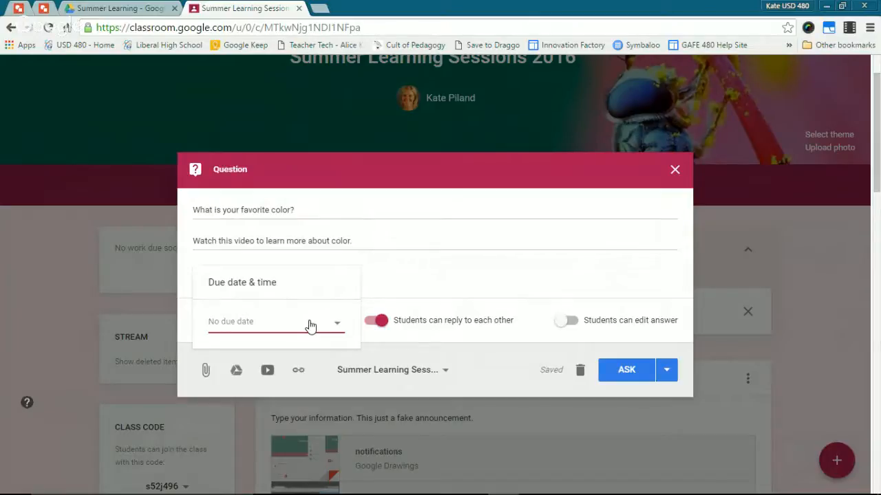
{"action": "left_click", "coordinate": [310, 323]}
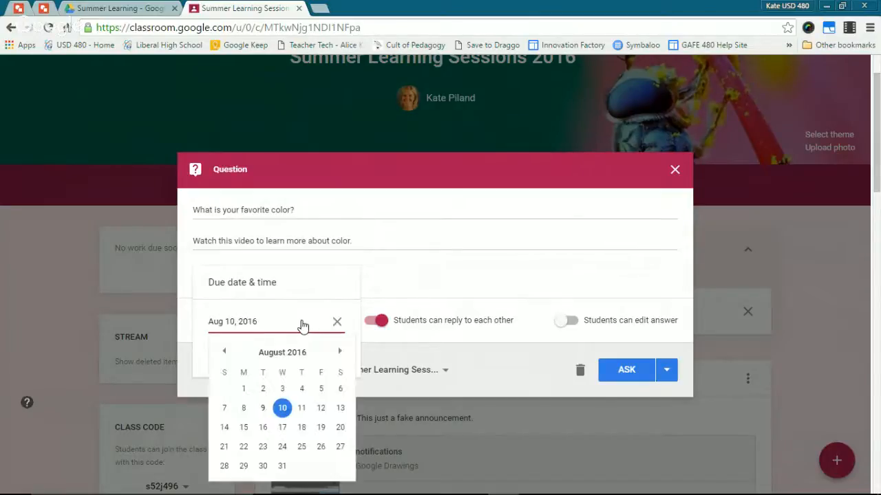
{"action": "left_click", "coordinate": [303, 408]}
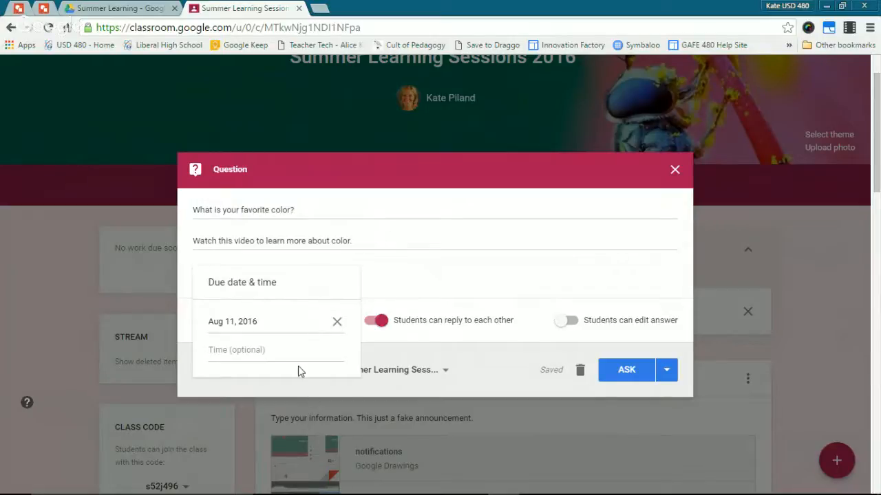
{"action": "left_click", "coordinate": [398, 281]}
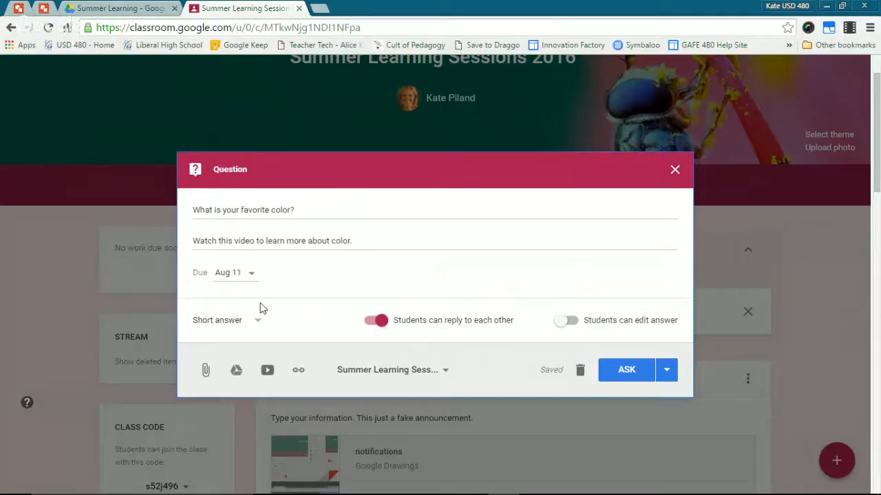
Change the question's answer type to Multiple choice
{"action": "left_click", "coordinate": [258, 323]}
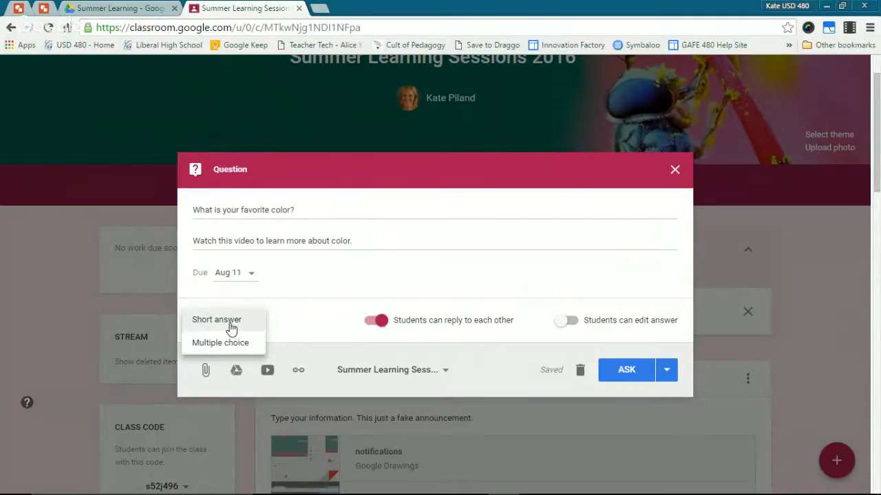
{"action": "left_click", "coordinate": [232, 329]}
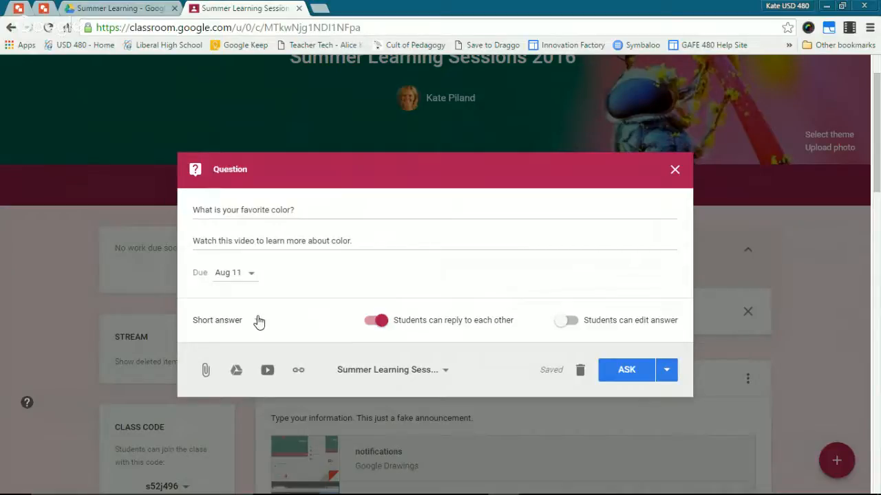
{"action": "left_click", "coordinate": [259, 322]}
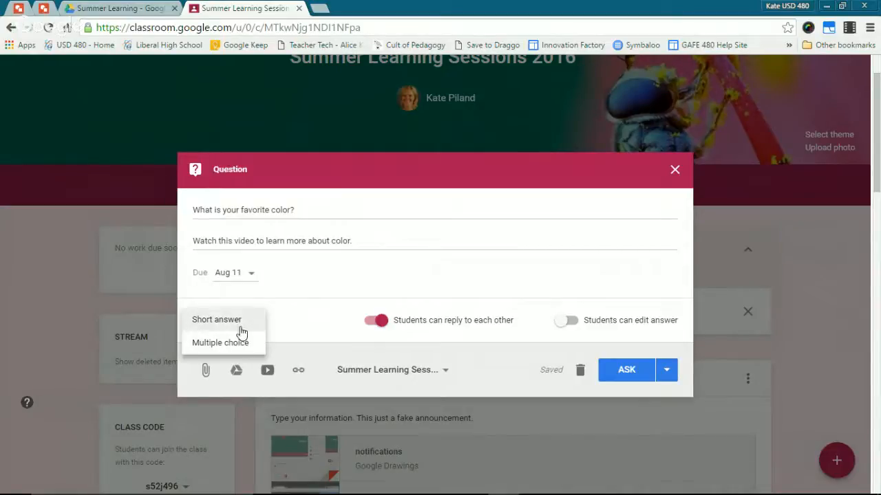
{"action": "left_click", "coordinate": [245, 347]}
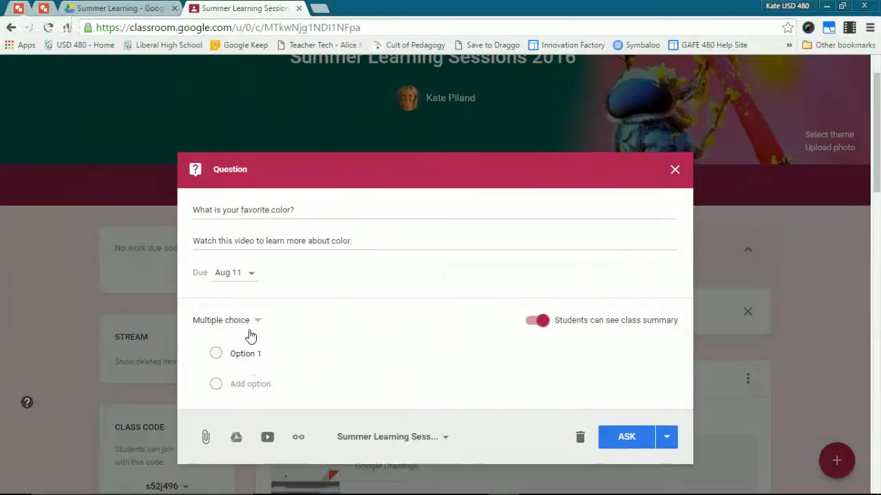
Enter Blue, Green and Yellow as the first three answer options of the multiple choice question
{"action": "left_click", "coordinate": [246, 353]}
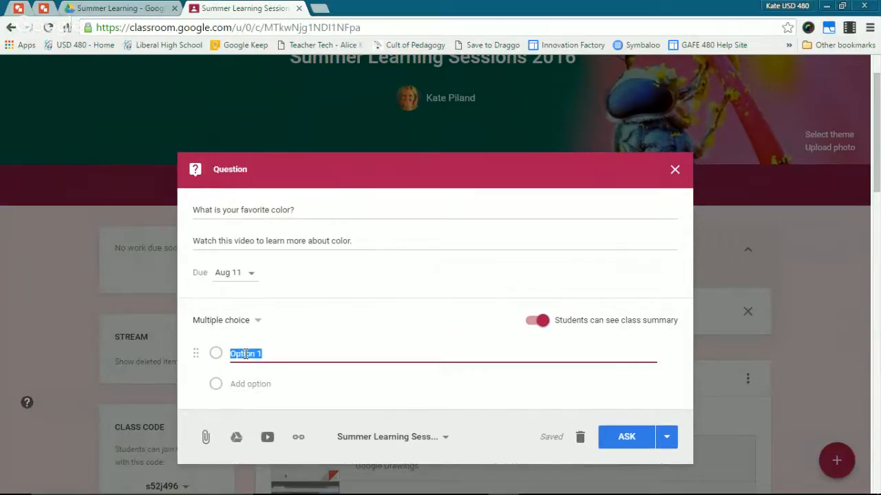
{"action": "type", "text": "Blue"}
{"action": "key", "text": "Return"}
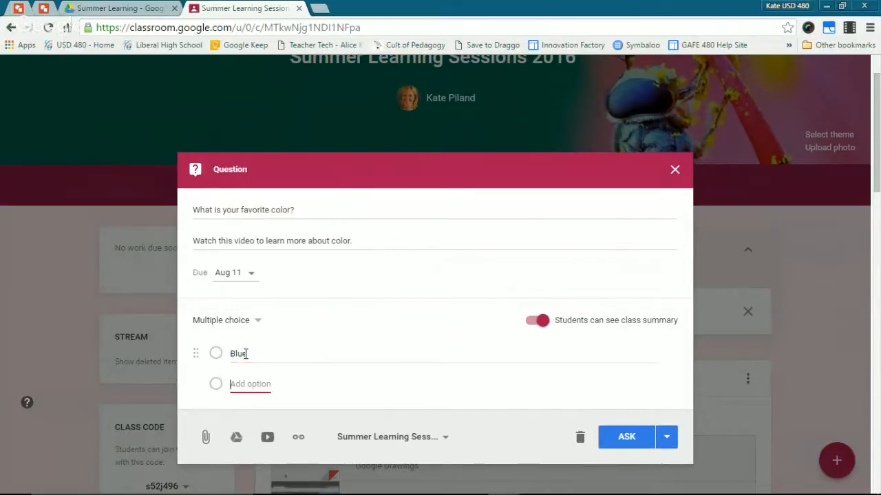
{"action": "type", "text": "Green"}
{"action": "key", "text": "Tab"}
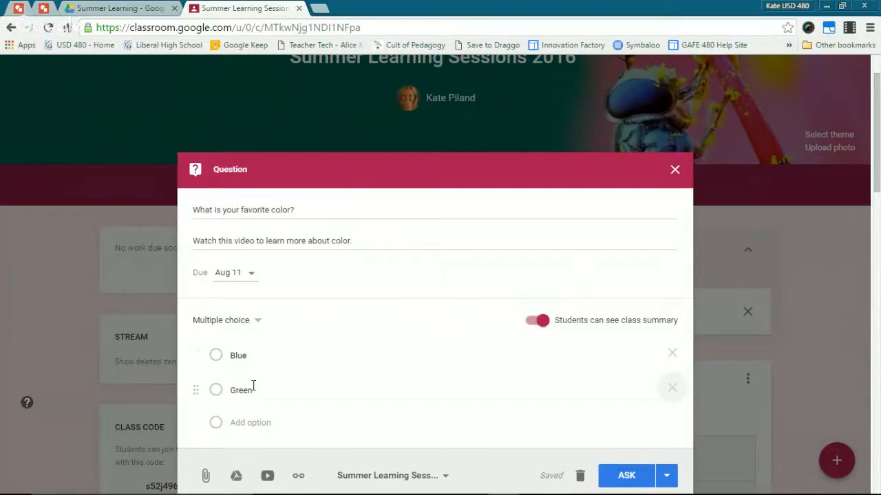
{"action": "left_click", "coordinate": [265, 426]}
{"action": "type", "text": "Y"}
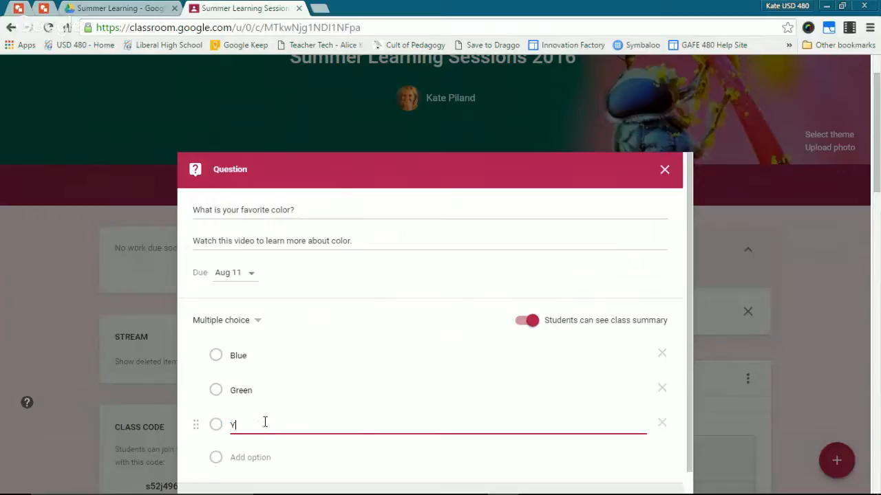
{"action": "type", "text": "ellow"}
Move the Yellow option above Green and add Red as the fourth answer option
{"action": "scroll", "coordinate": [242, 428], "scroll_direction": "down", "scroll_amount": 1}
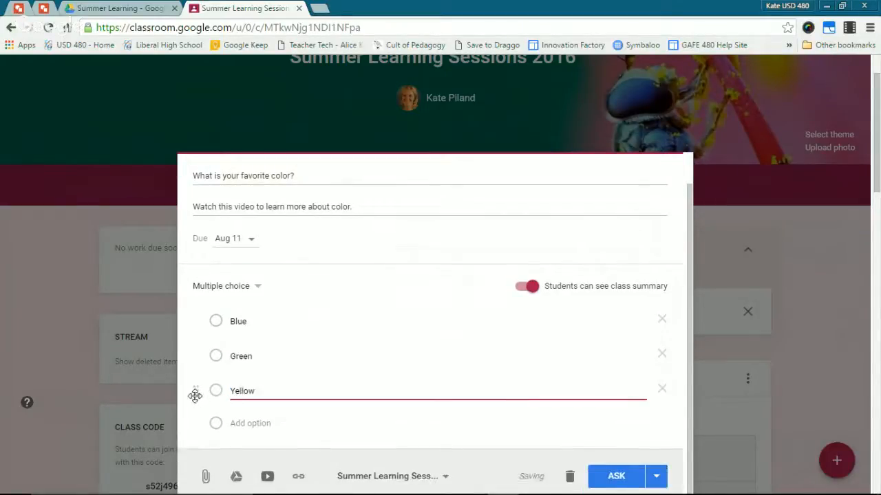
{"action": "left_click_drag", "start_coordinate": [197, 393], "coordinate": [202, 360]}
{"action": "left_click", "coordinate": [256, 423]}
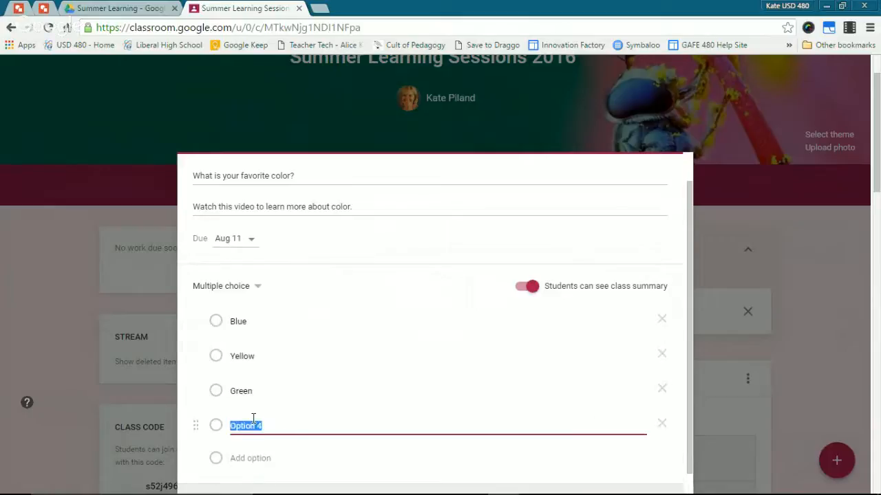
{"action": "type", "text": "Red"}
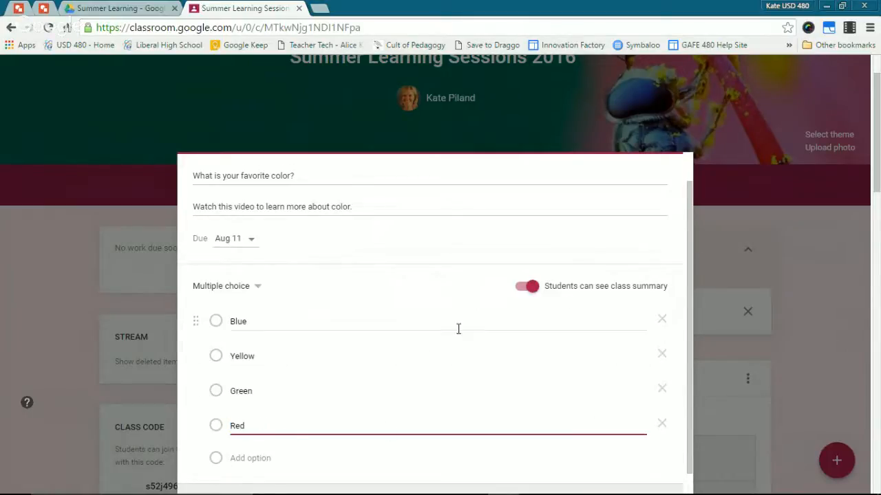
{"action": "left_click", "coordinate": [442, 290]}
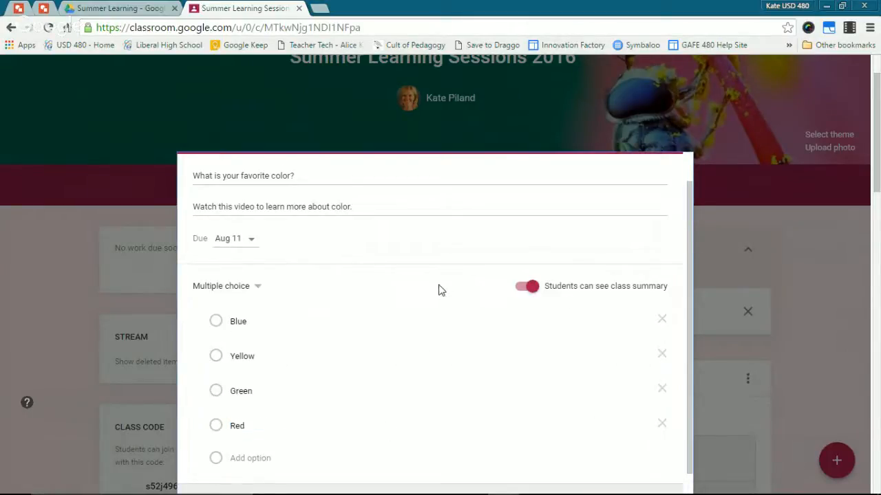
Turn off the setting that lets students see the class summary for this question
{"action": "scroll", "coordinate": [440, 291], "scroll_direction": "down", "scroll_amount": 1}
{"action": "scroll", "coordinate": [432, 279], "scroll_direction": "up", "scroll_amount": 2}
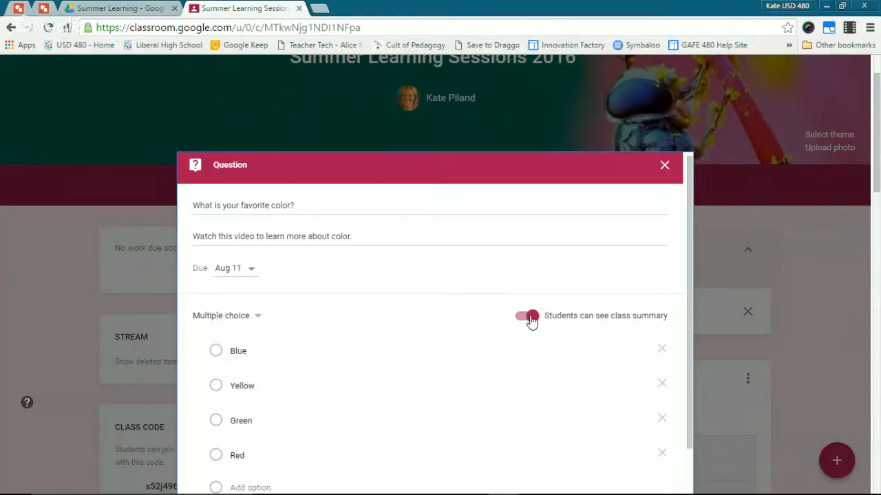
{"action": "left_click", "coordinate": [530, 318]}
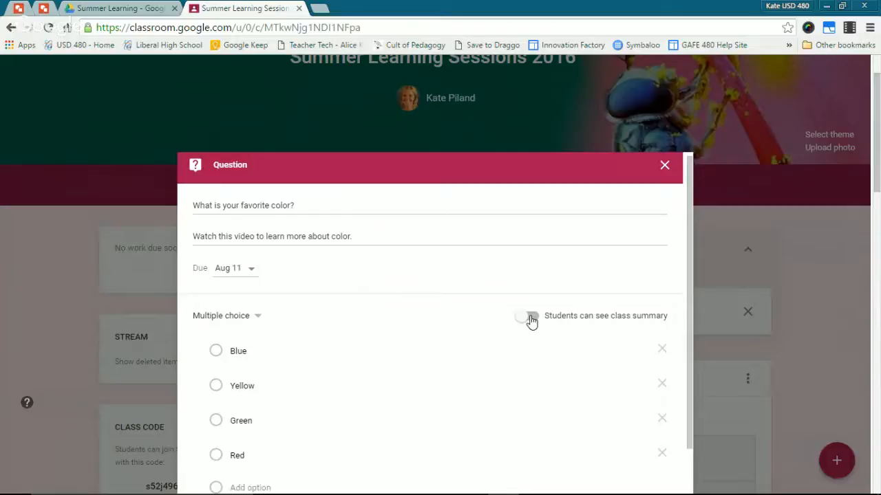
{"action": "scroll", "coordinate": [501, 337], "scroll_direction": "down", "scroll_amount": 2}
{"action": "scroll", "coordinate": [500, 335], "scroll_direction": "down", "scroll_amount": 2}
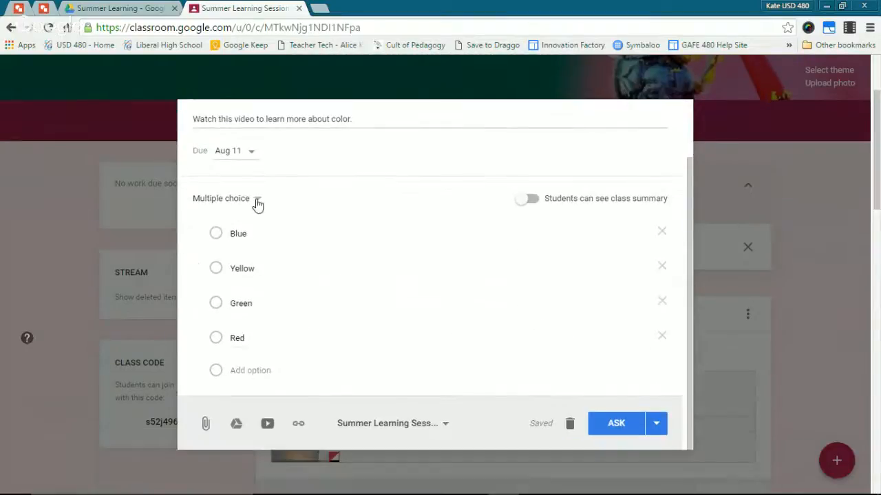
Change the question's answer type to Short answer and allow students to edit their answer
{"action": "left_click", "coordinate": [256, 199]}
{"action": "left_click", "coordinate": [221, 182]}
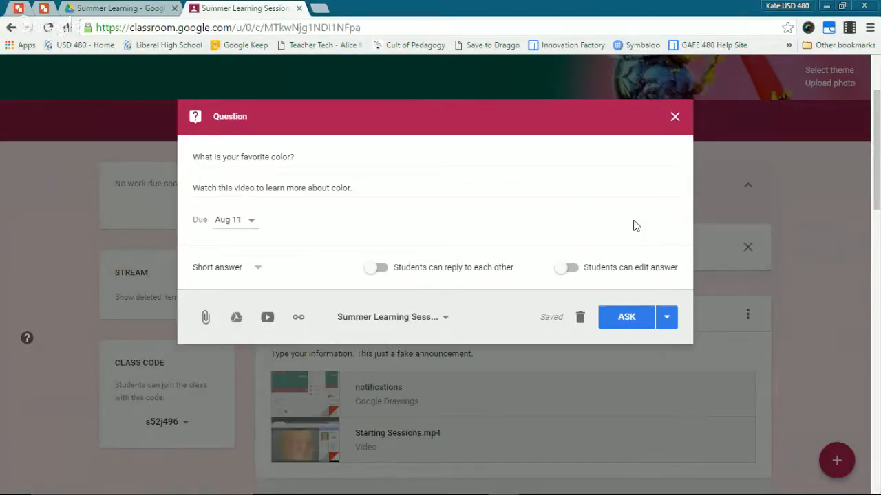
{"action": "left_click", "coordinate": [567, 271]}
Save the question as a draft, and collapse and re-expand the saved posts list
{"action": "left_click", "coordinate": [666, 319]}
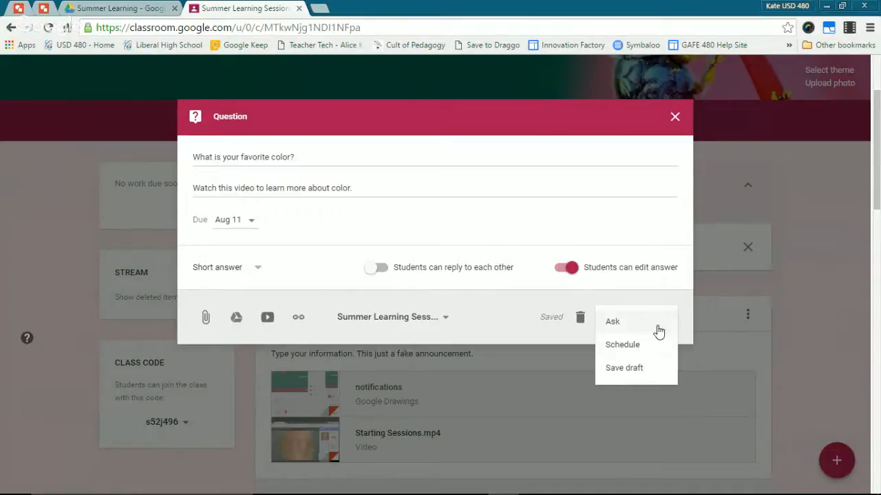
{"action": "left_click", "coordinate": [623, 368]}
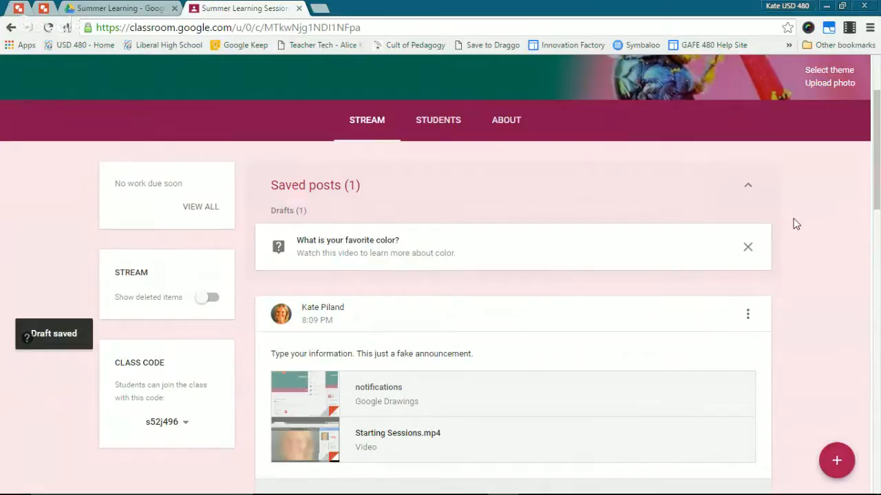
{"action": "left_click", "coordinate": [746, 186]}
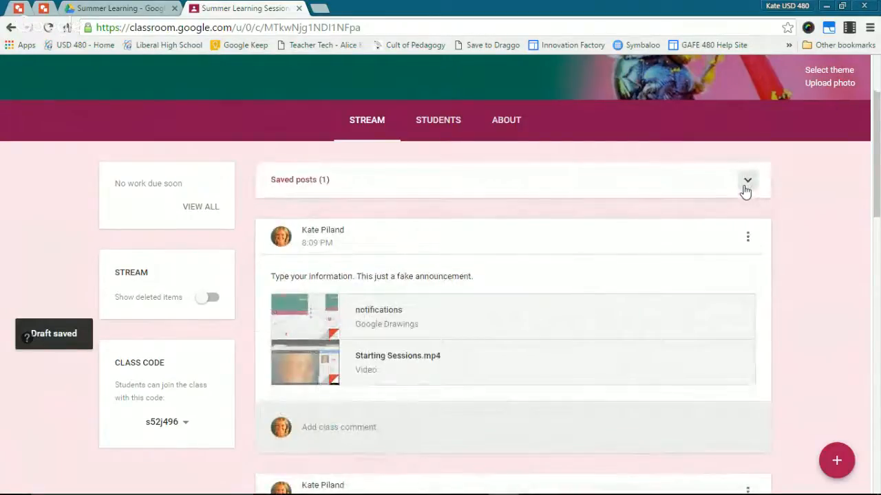
{"action": "left_click", "coordinate": [746, 184]}
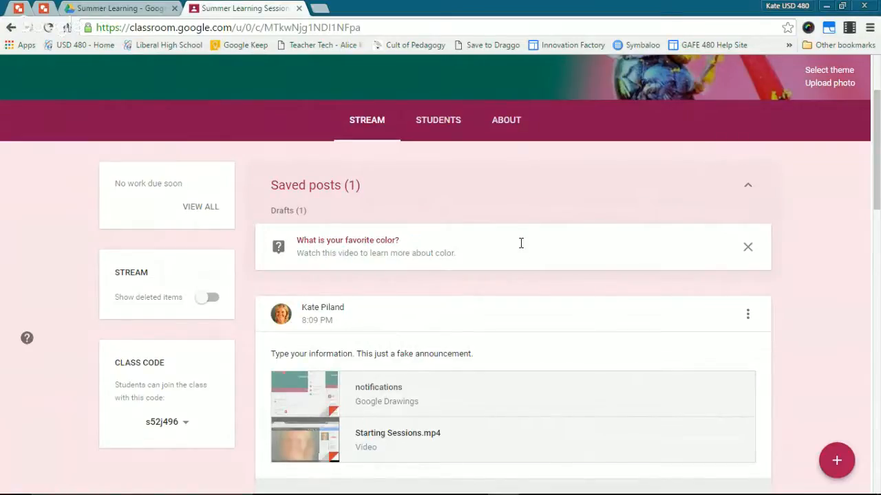
Open the draft "What is your favorite color?" for scheduling and set its posting date to Aug 9, 2016
{"action": "left_click", "coordinate": [521, 245]}
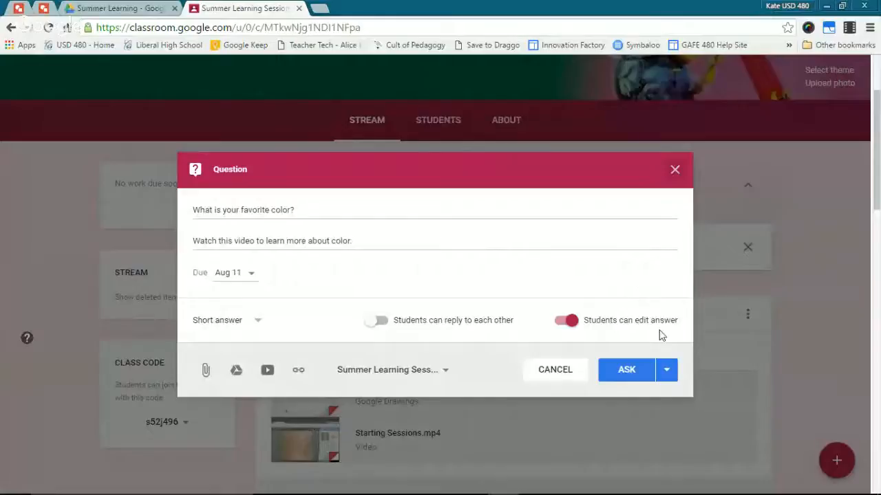
{"action": "left_click", "coordinate": [673, 378]}
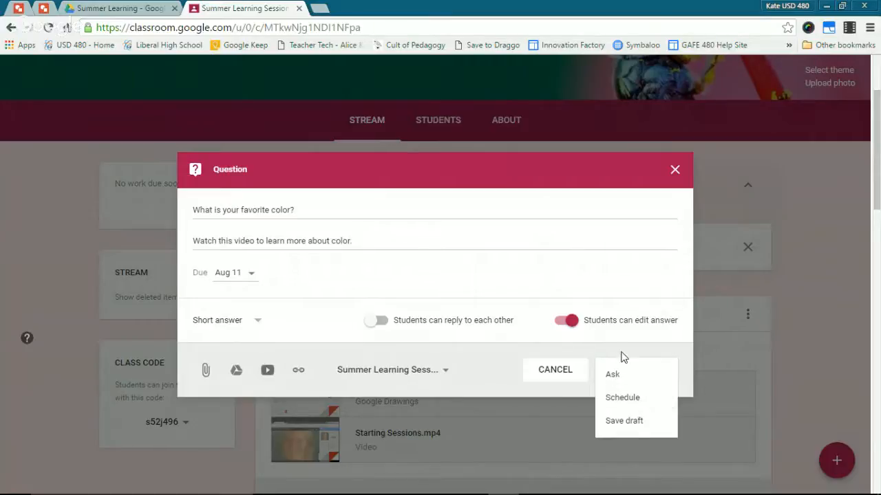
{"action": "left_click", "coordinate": [623, 397]}
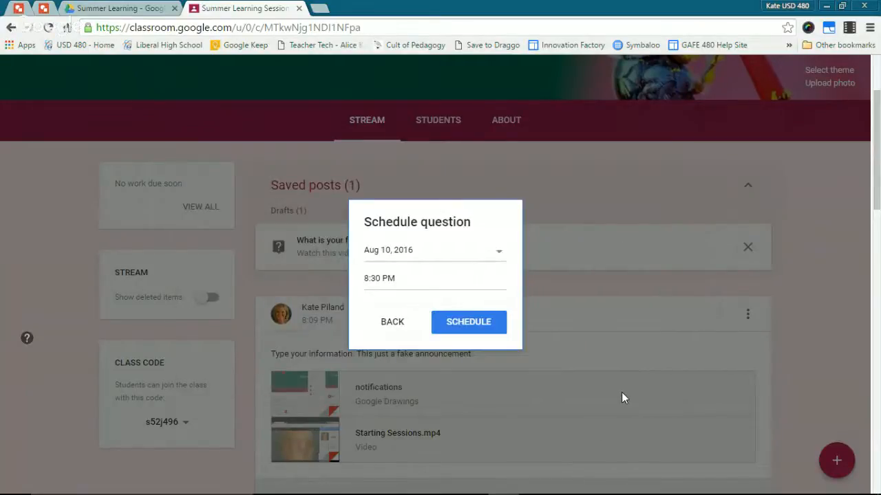
{"action": "left_click", "coordinate": [431, 258]}
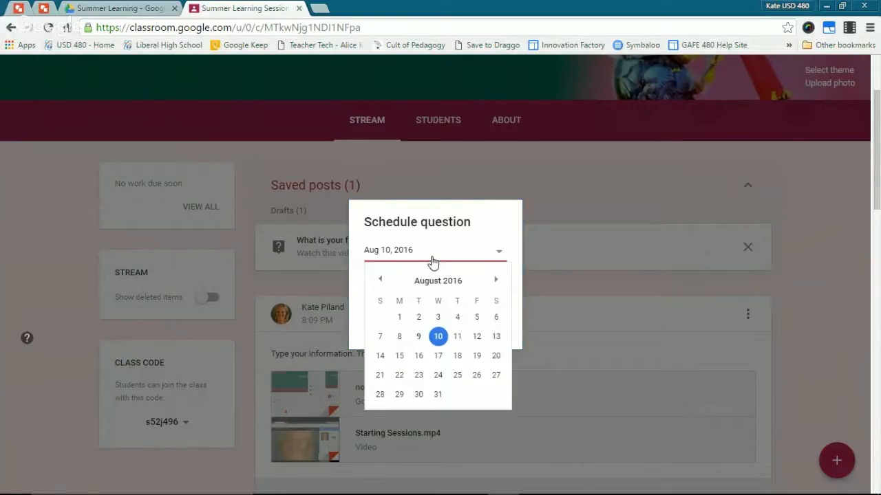
{"action": "left_click", "coordinate": [419, 341]}
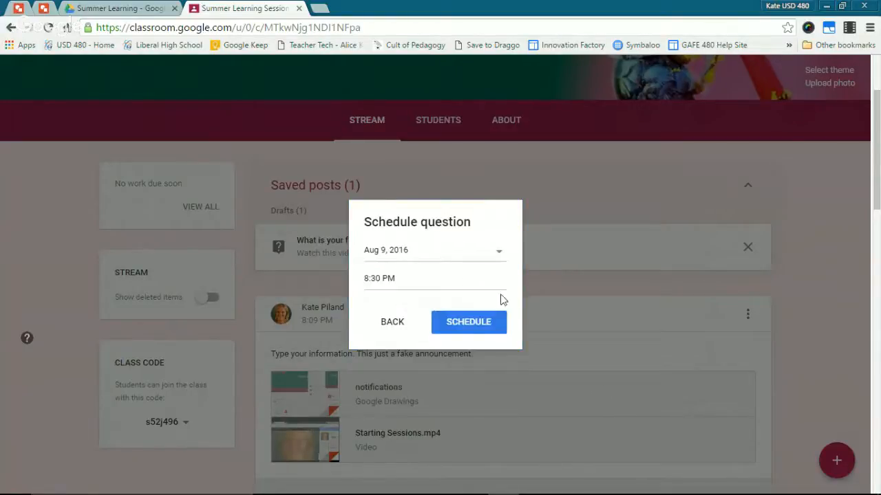
Set the posting time to 8:20 PM and schedule the question
{"action": "left_click", "coordinate": [382, 278]}
{"action": "left_click", "coordinate": [382, 278]}
{"action": "key", "text": "BackSpace"}
{"action": "key", "text": "BackSpace"}
{"action": "type", "text": "20"}
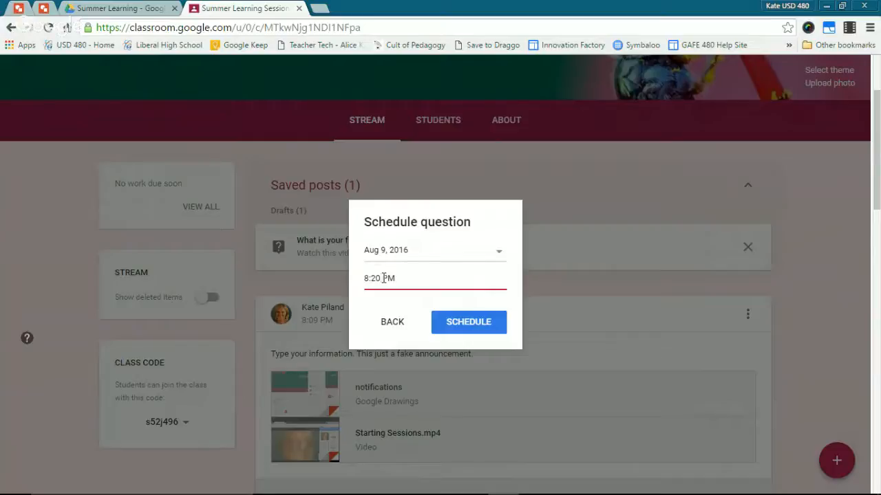
{"action": "left_click", "coordinate": [453, 330]}
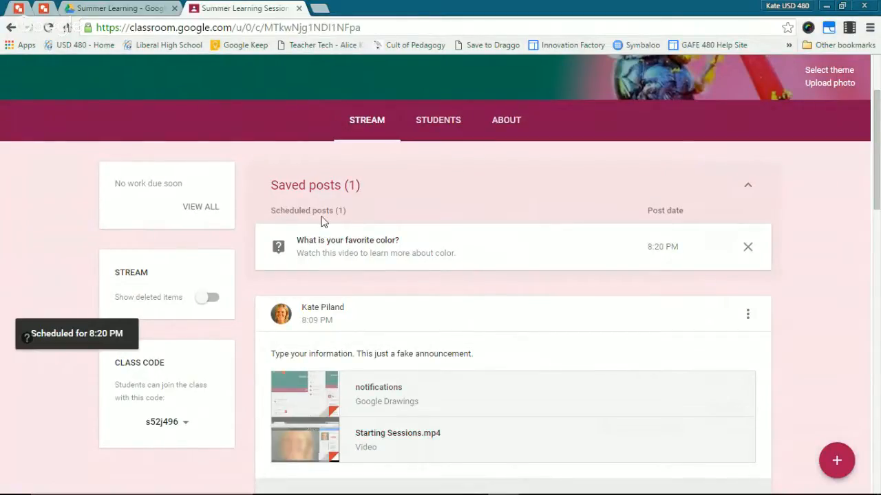
Reopen the scheduled question to review its scheduled date and time and its class selection, leaving the schedule as set
{"action": "left_click", "coordinate": [367, 240]}
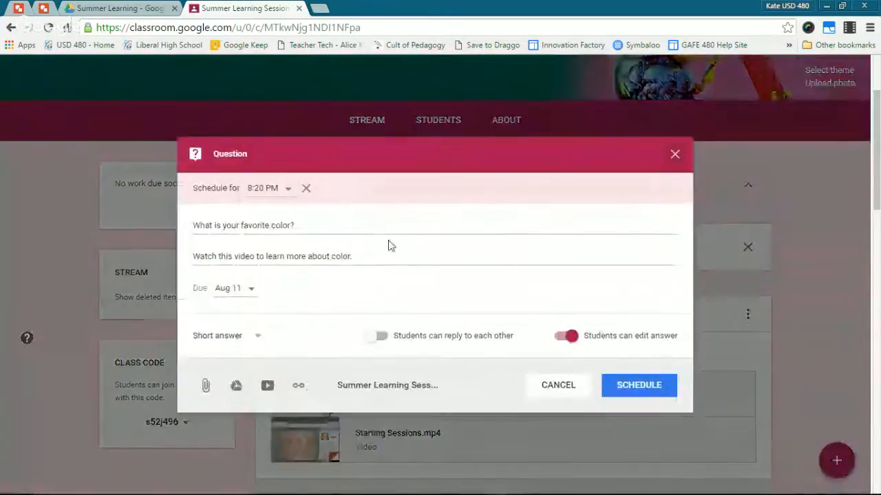
{"action": "left_click", "coordinate": [616, 388]}
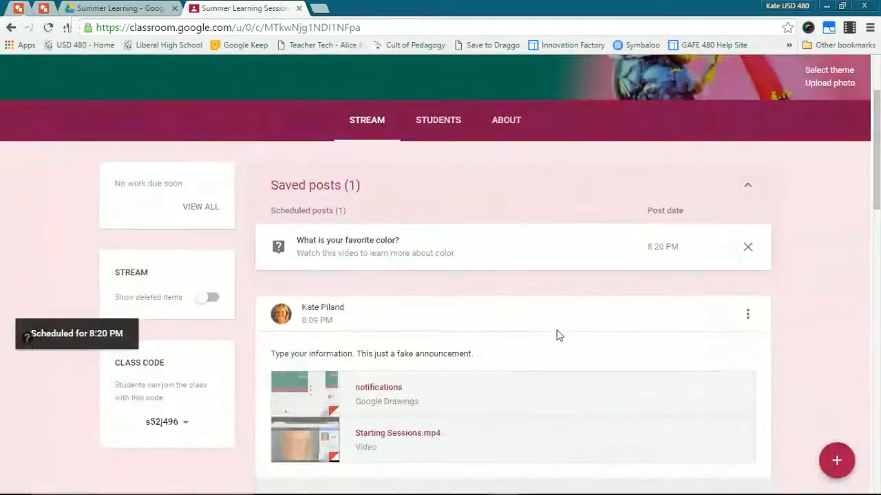
{"action": "left_click", "coordinate": [399, 247]}
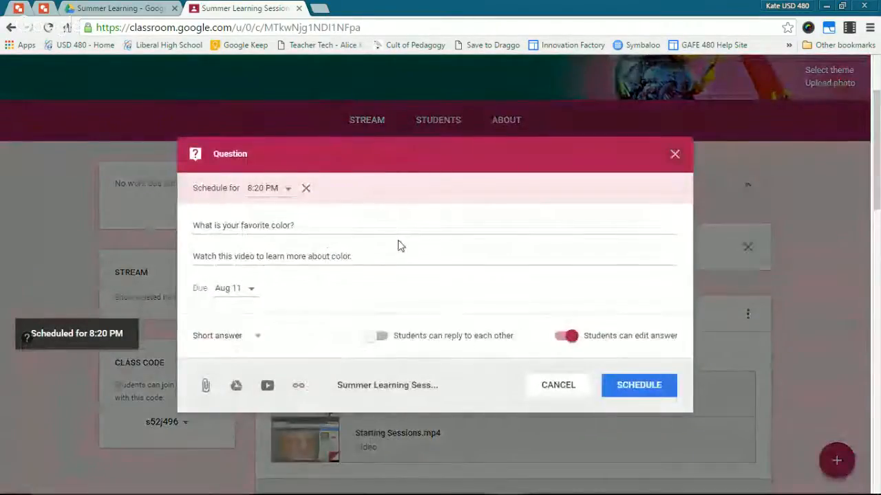
{"action": "left_click", "coordinate": [278, 189]}
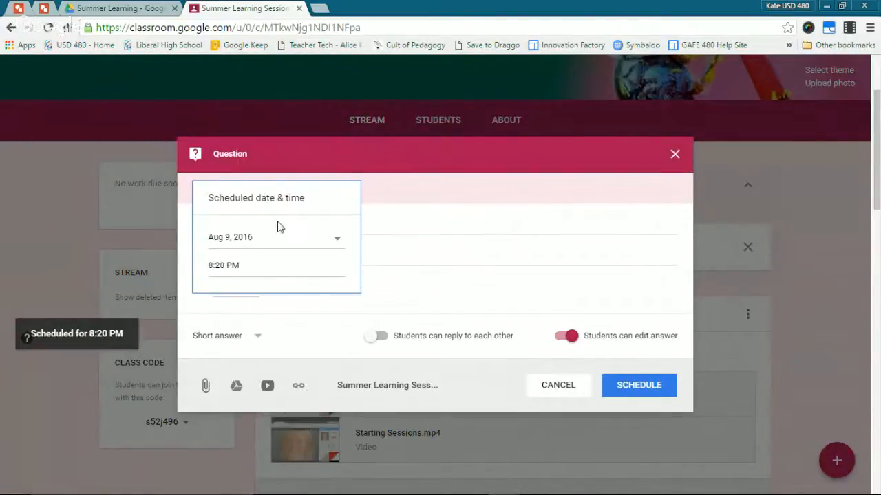
{"action": "left_click", "coordinate": [376, 223]}
{"action": "left_click", "coordinate": [646, 386]}
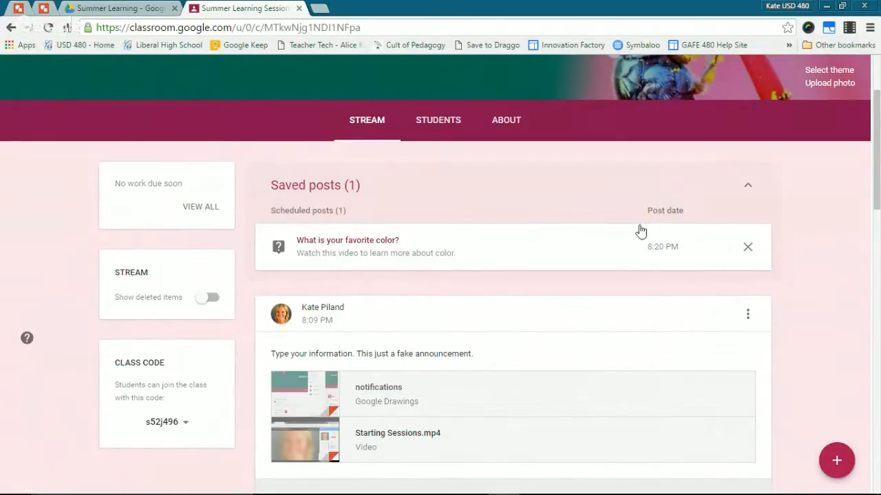
{"action": "left_click", "coordinate": [581, 246]}
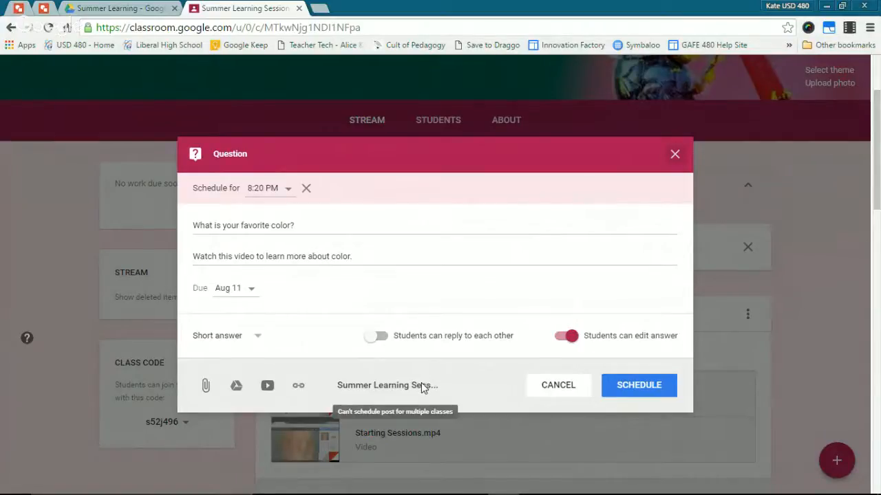
{"action": "left_click", "coordinate": [674, 155]}
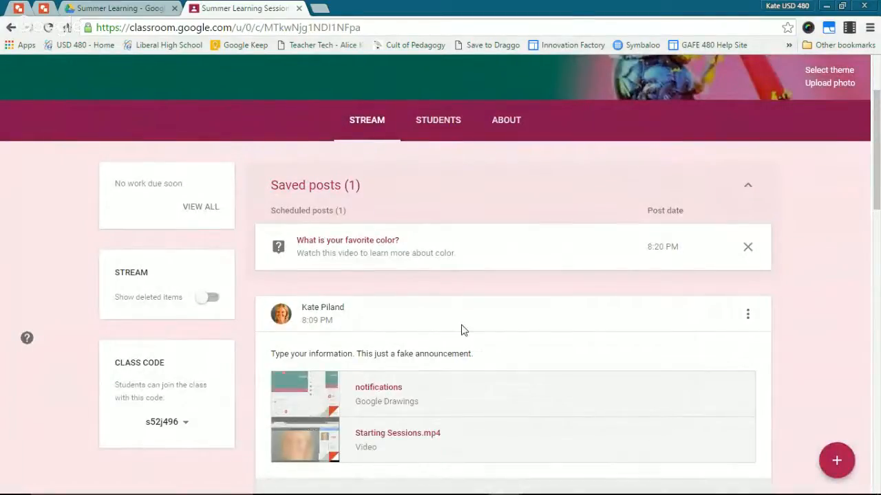
Open the posted announcement with the two attachments for editing, and close it without saving changes
{"action": "scroll", "coordinate": [468, 326], "scroll_direction": "down", "scroll_amount": 2}
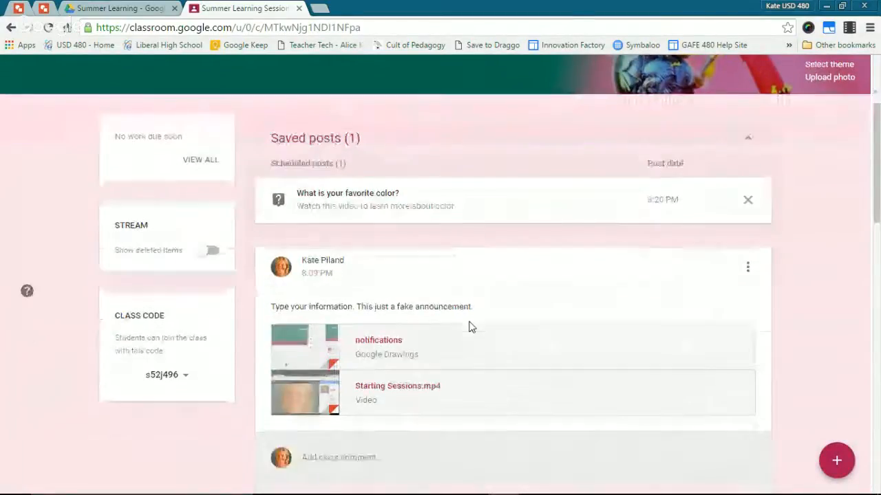
{"action": "left_click", "coordinate": [748, 187]}
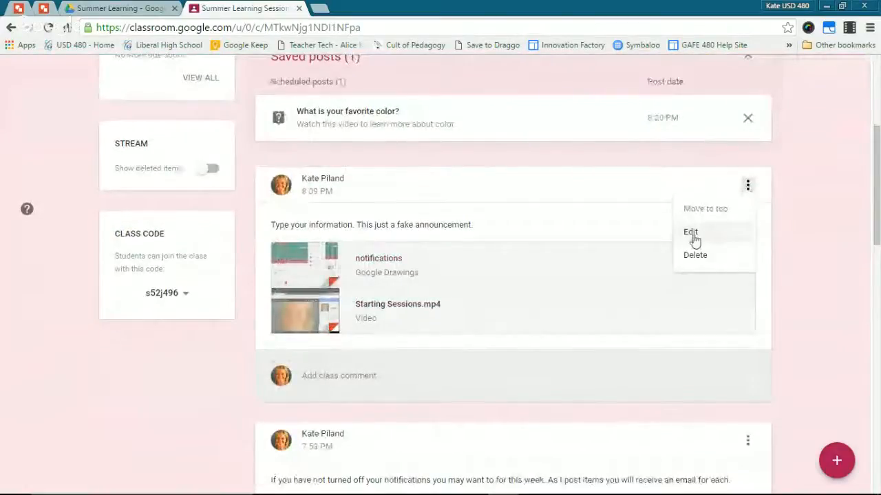
{"action": "left_click", "coordinate": [694, 235]}
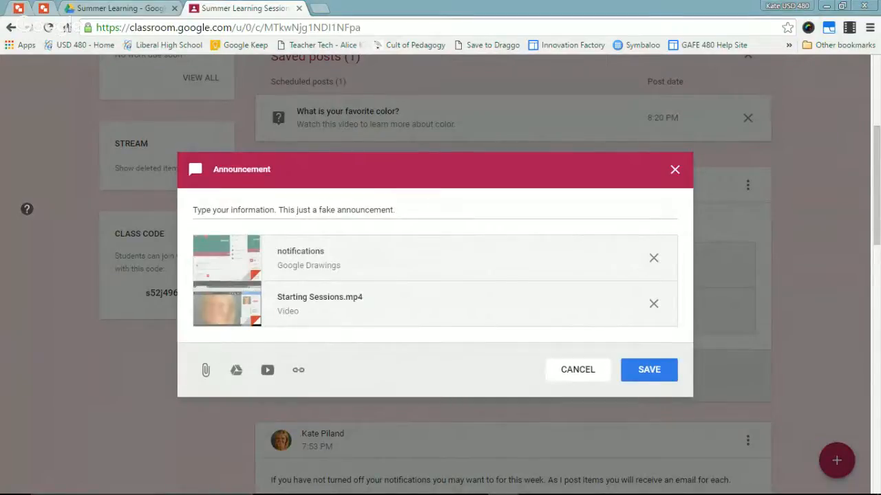
{"action": "left_click", "coordinate": [582, 371]}
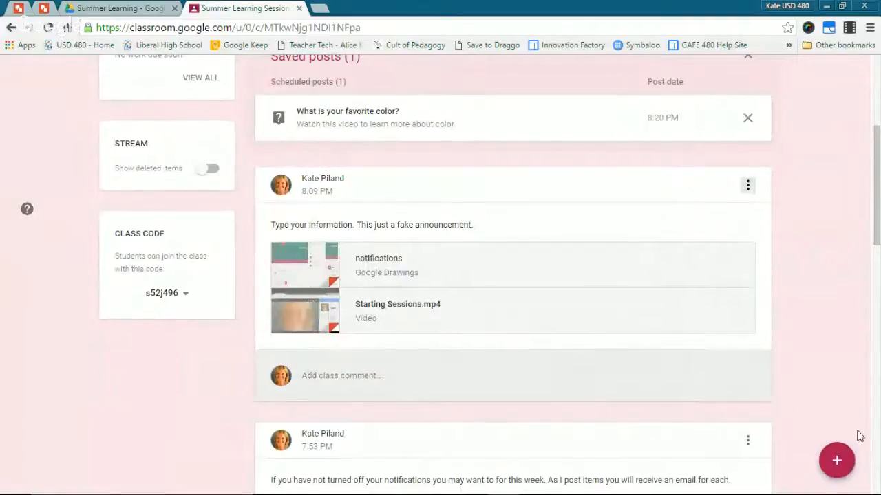
Create a new announcement with the text "Announce THis"
{"action": "mouse_move", "coordinate": [838, 464]}
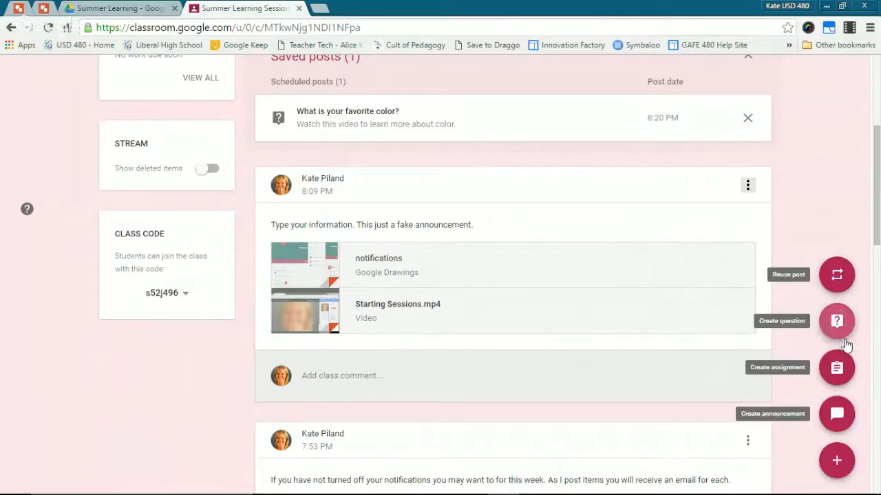
{"action": "left_click", "coordinate": [835, 413]}
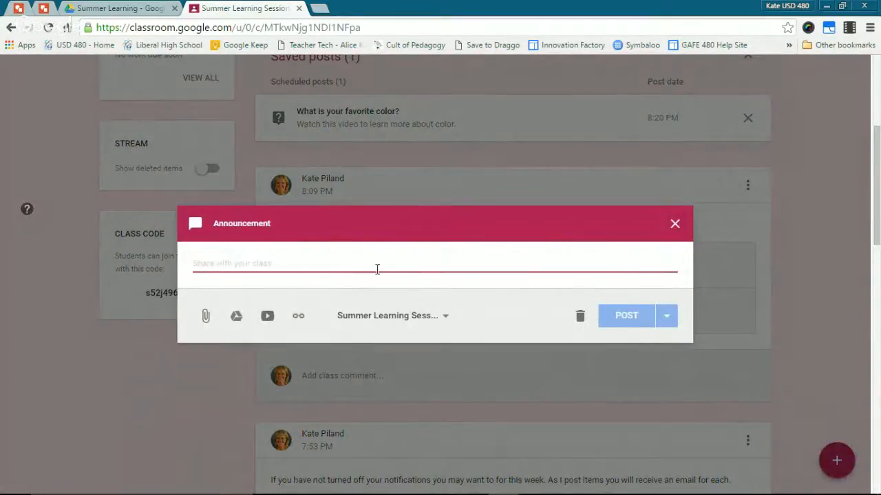
{"action": "type", "text": "Announcet"}
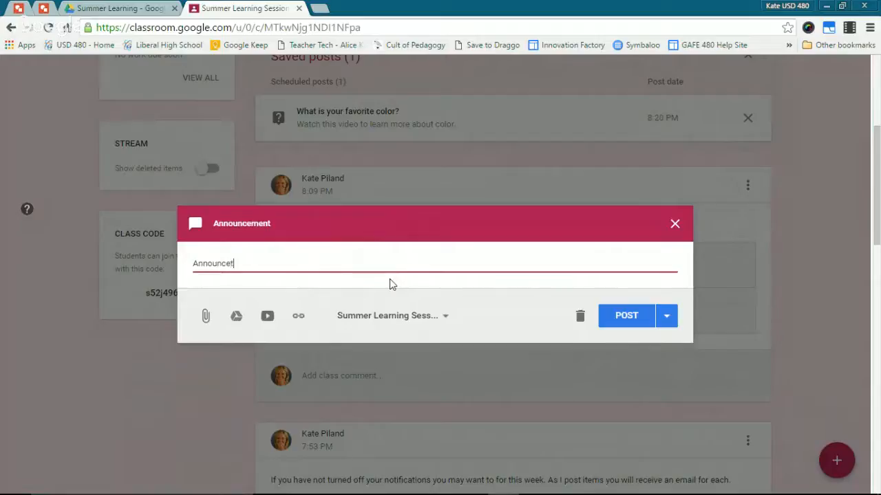
{"action": "key", "text": "BackSpace"}
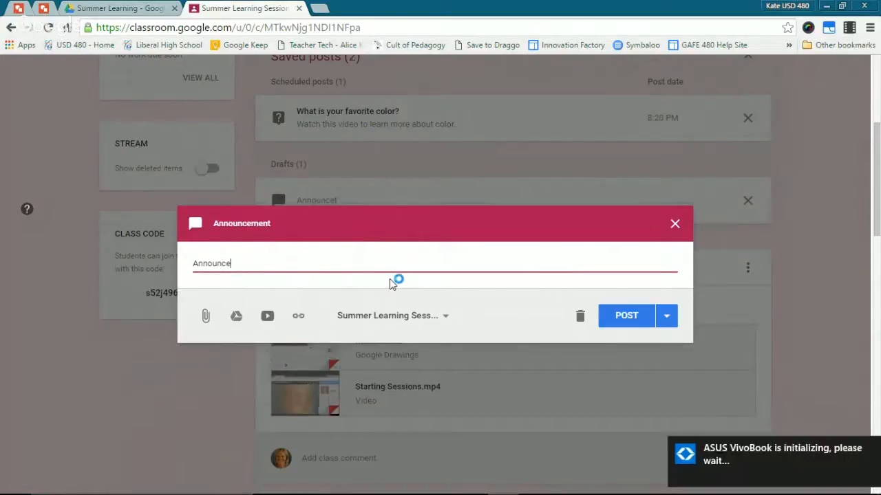
{"action": "type", "text": "THis"}
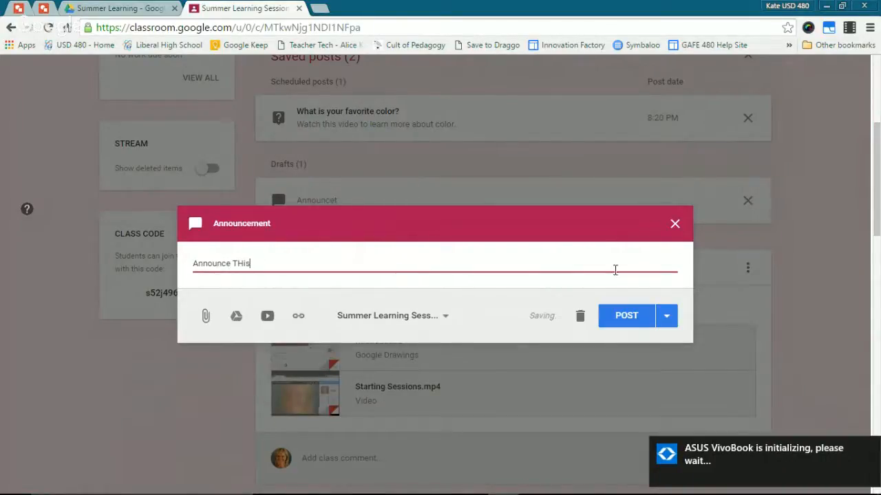
{"action": "left_click", "coordinate": [867, 448]}
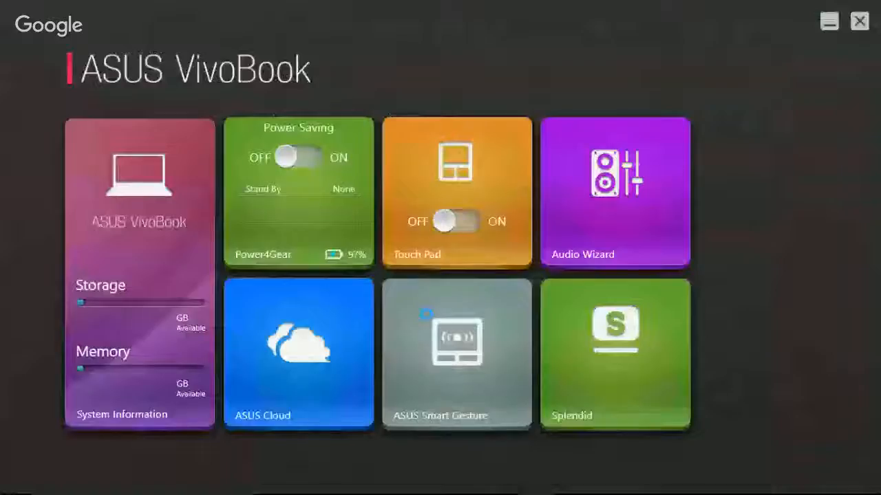
{"action": "key", "text": "alt+Tab"}
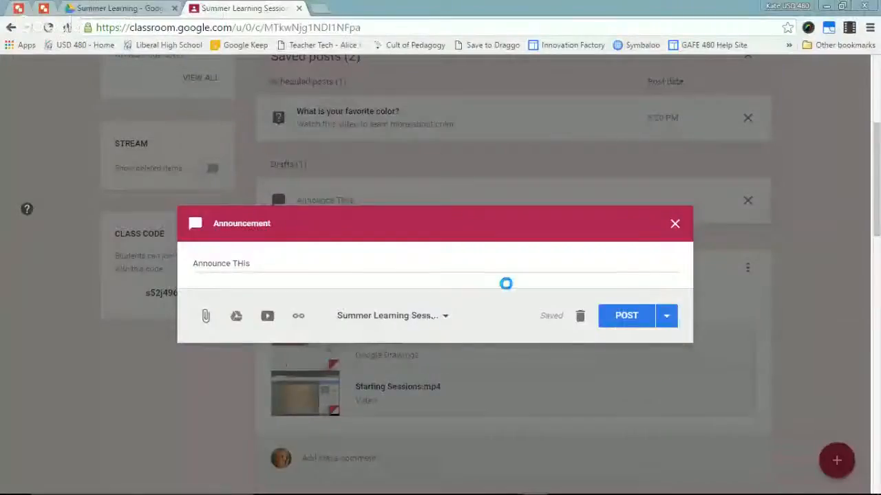
Add the Technology Integration class as a second recipient of the announcement and show the available posting options
{"action": "left_click", "coordinate": [413, 318]}
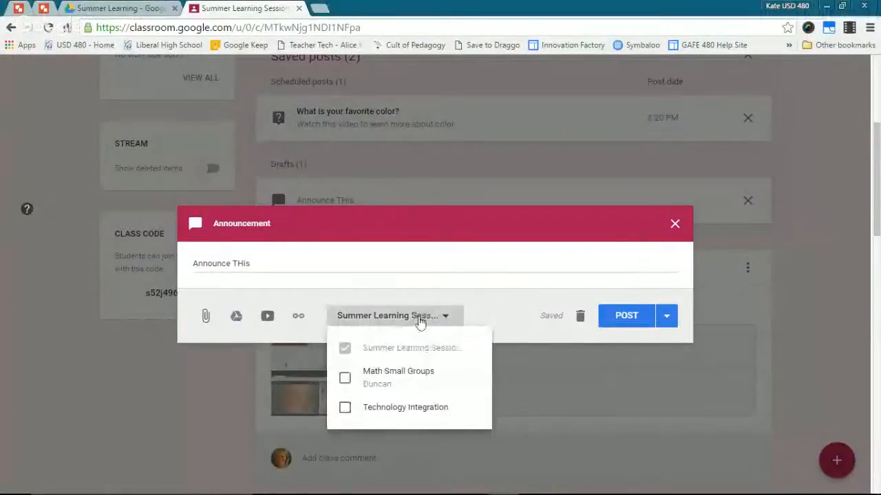
{"action": "left_click", "coordinate": [345, 390]}
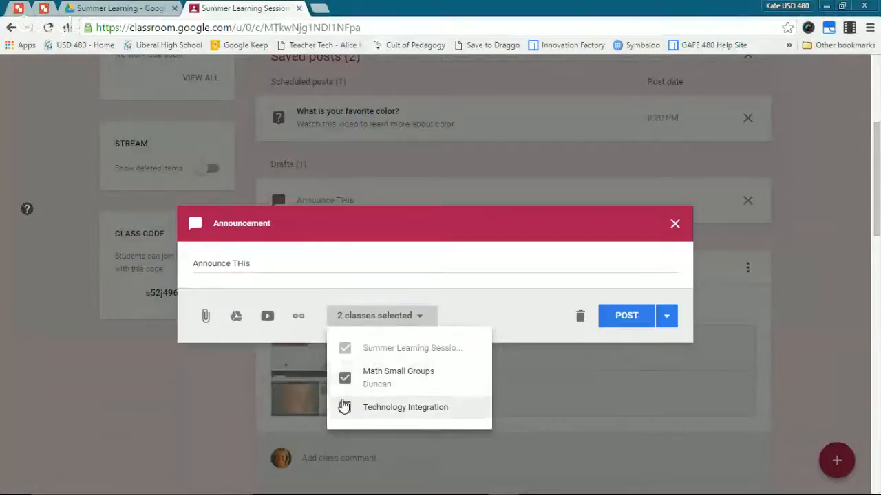
{"action": "left_click", "coordinate": [344, 407]}
{"action": "left_click", "coordinate": [344, 380]}
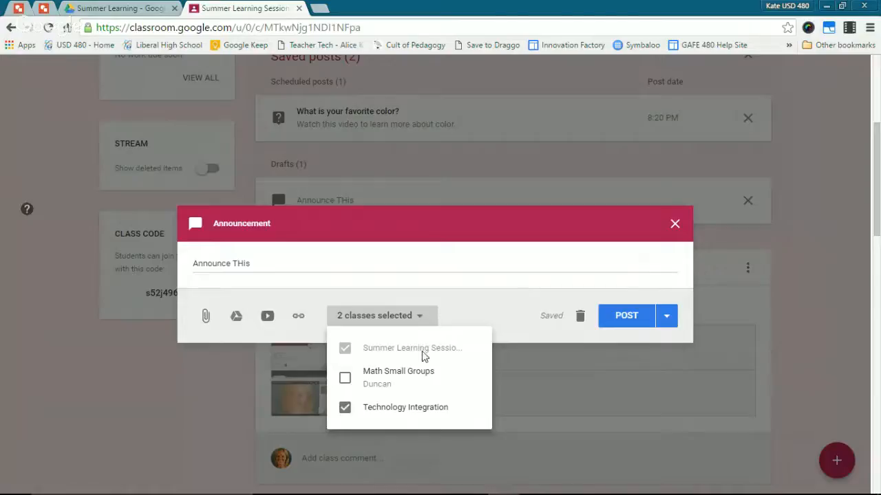
{"action": "left_click", "coordinate": [475, 321]}
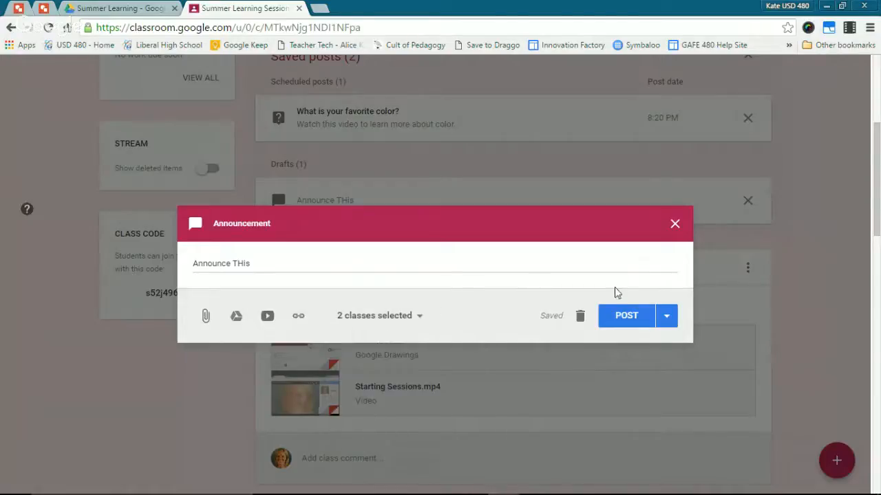
{"action": "left_click", "coordinate": [672, 321]}
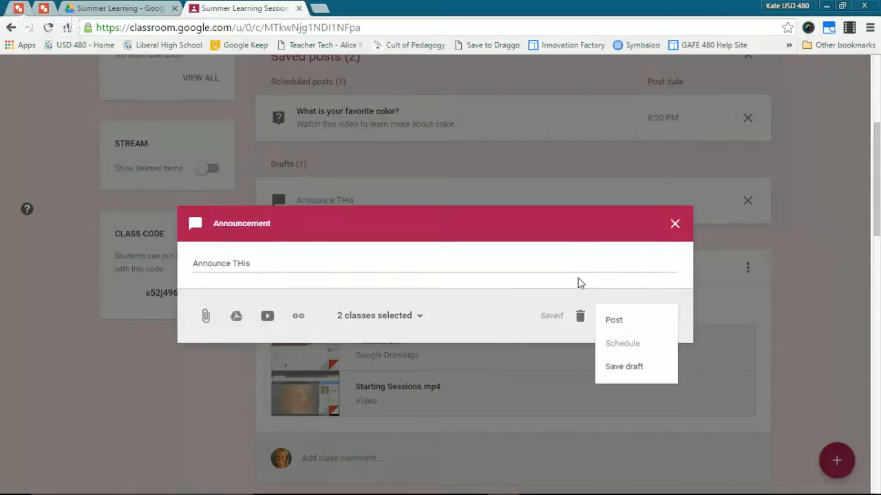
Discard the unposted "Announce THis" announcement draft without sending it to the two selected classes
{"action": "left_click", "coordinate": [530, 305]}
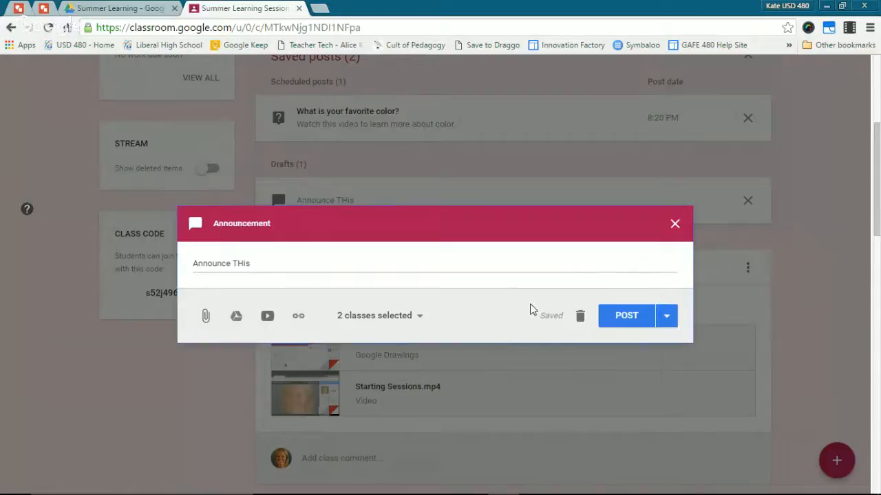
{"action": "left_click", "coordinate": [578, 317]}
{"action": "scroll", "coordinate": [760, 406], "scroll_direction": "up", "scroll_amount": 4}
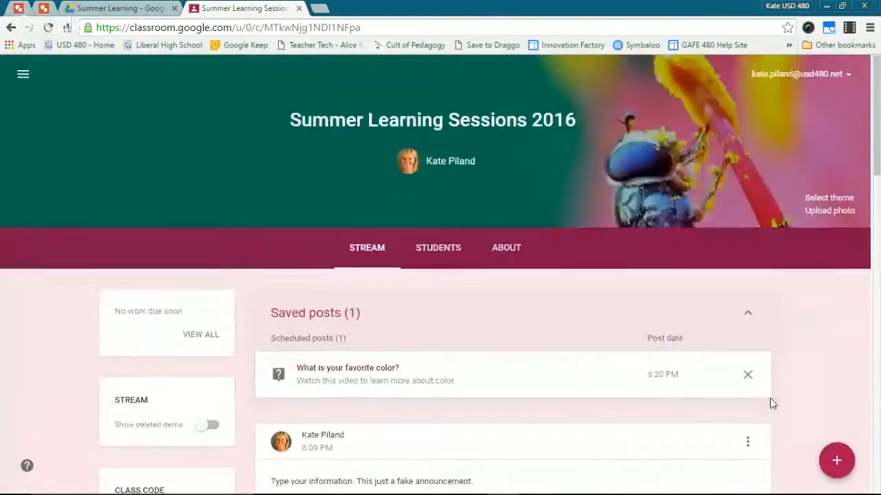
Switch from the Summer Learning Sessions 2016 class to the Technology Integration class stream
{"action": "scroll", "coordinate": [725, 385], "scroll_direction": "down", "scroll_amount": 1}
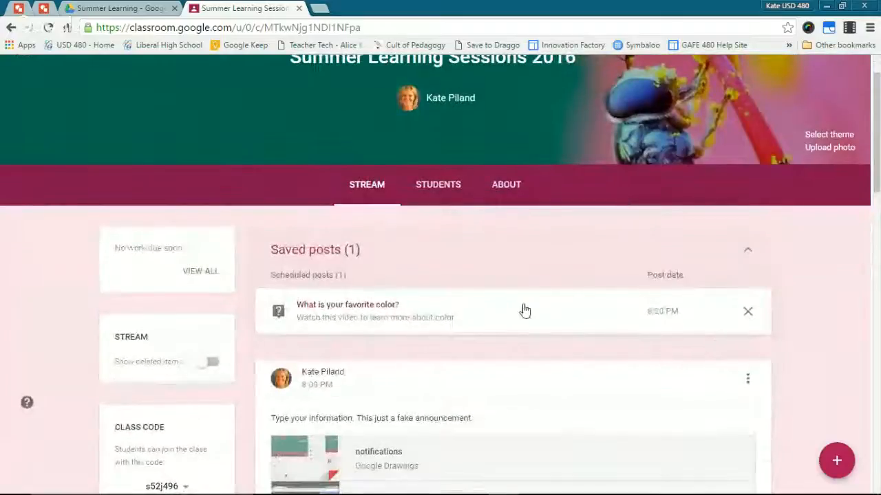
{"action": "mouse_move", "coordinate": [838, 461]}
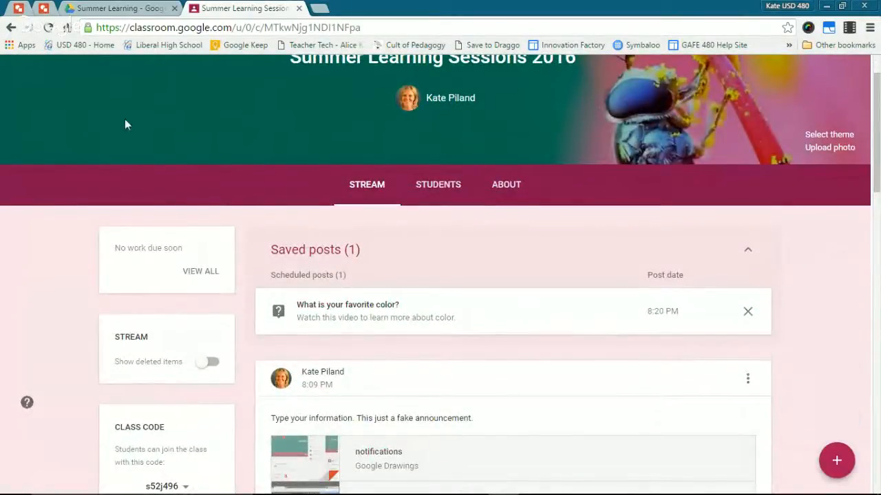
{"action": "scroll", "coordinate": [201, 86], "scroll_direction": "up", "scroll_amount": 1}
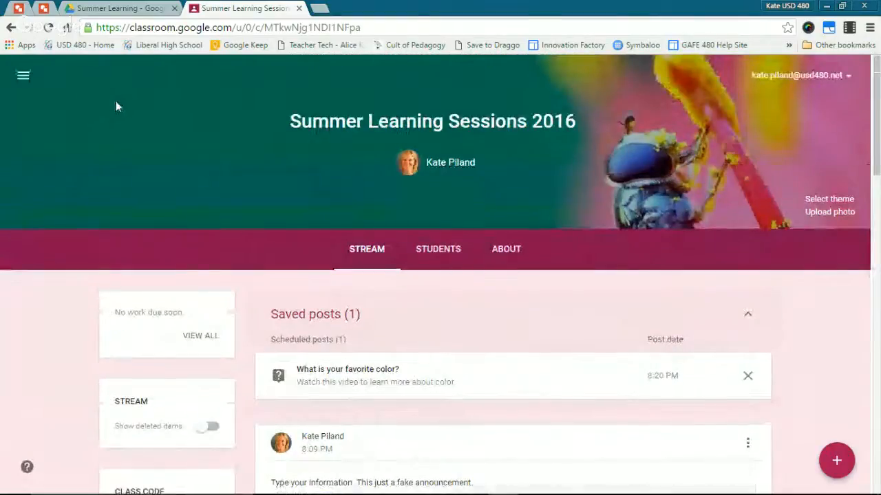
{"action": "left_click", "coordinate": [21, 80]}
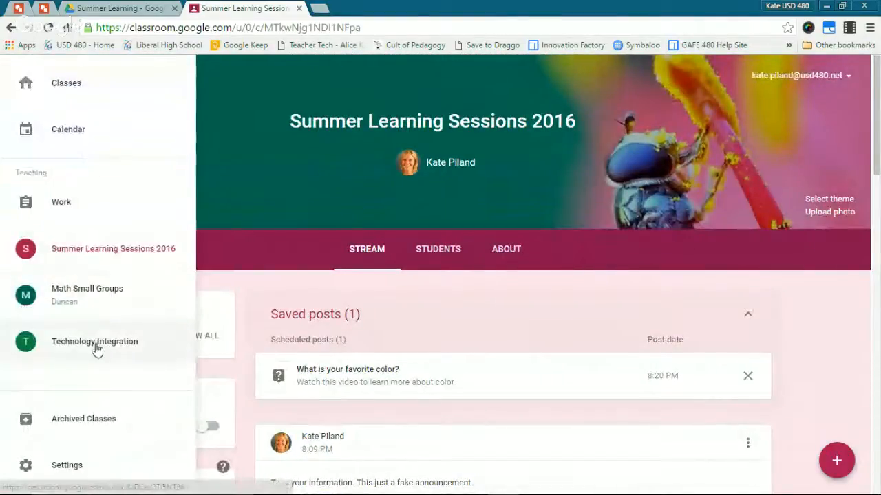
{"action": "left_click", "coordinate": [97, 351]}
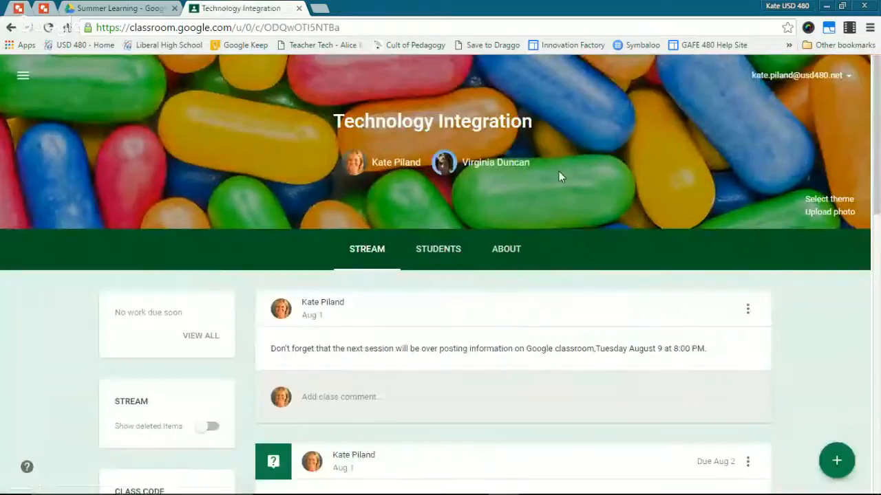
Start reusing a post in the Technology Integration class and choose Summer Learning Sessions 2016 as the source class
{"action": "mouse_move", "coordinate": [830, 445]}
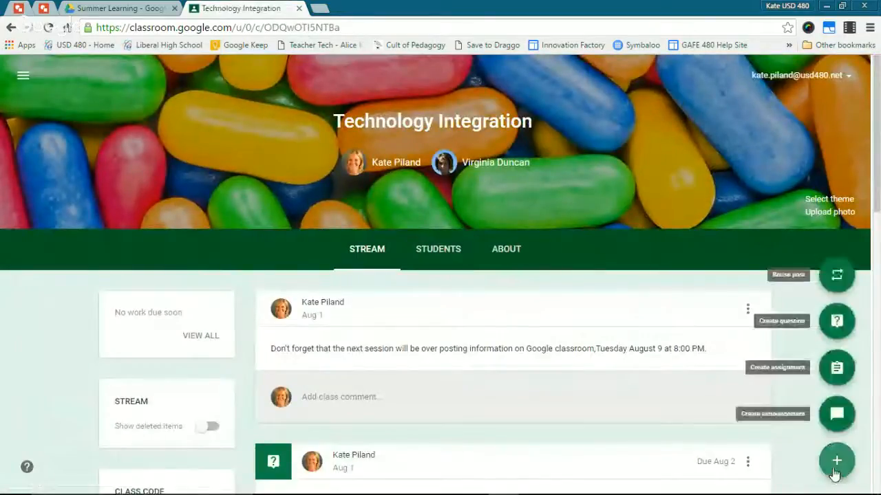
{"action": "left_click", "coordinate": [837, 275]}
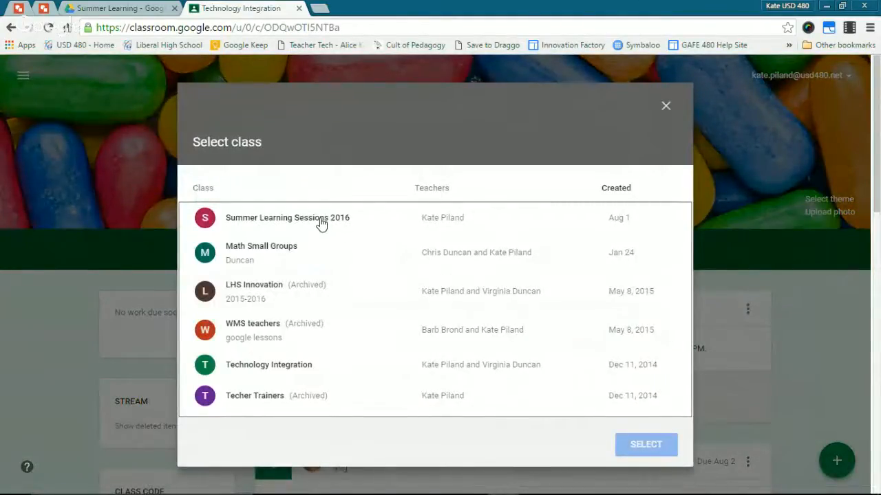
{"action": "left_click", "coordinate": [320, 225]}
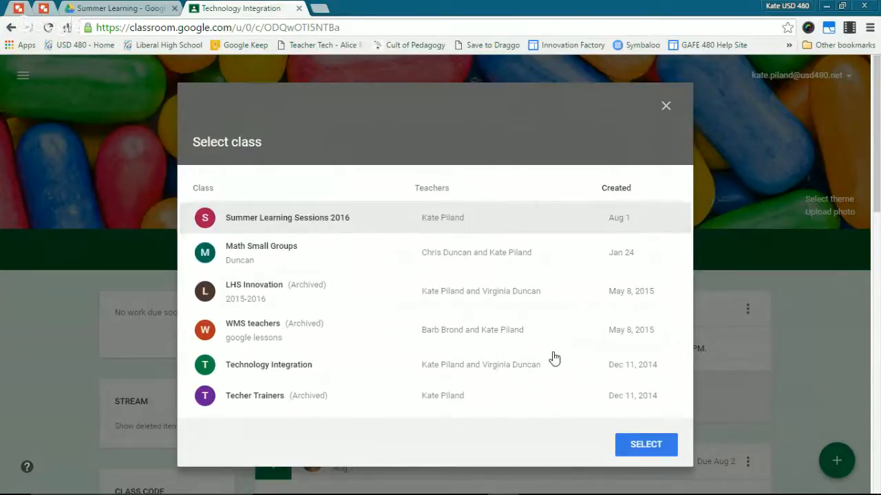
{"action": "left_click", "coordinate": [645, 446]}
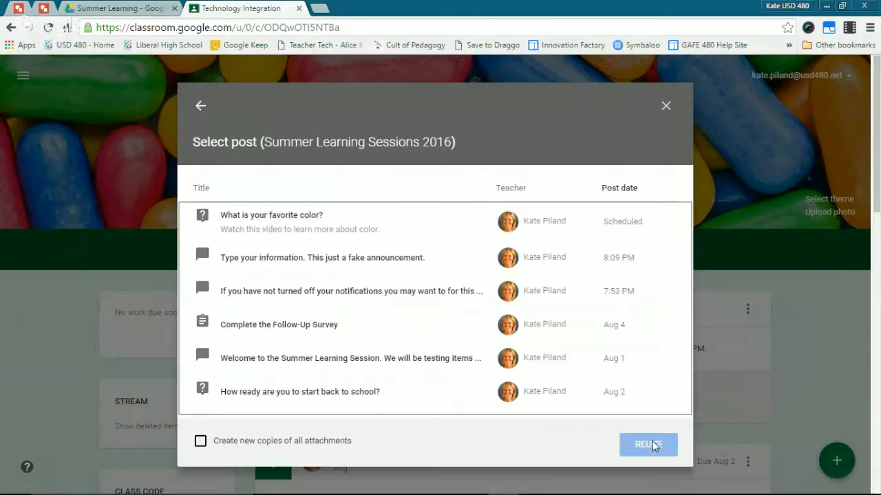
Reuse the "What is your favorite color?" question with new copies of all attachments
{"action": "left_click", "coordinate": [367, 237]}
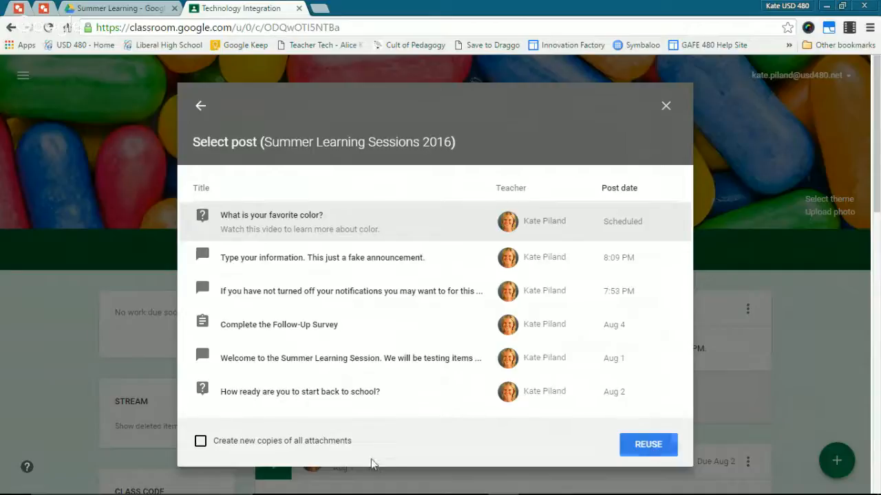
{"action": "left_click", "coordinate": [345, 441]}
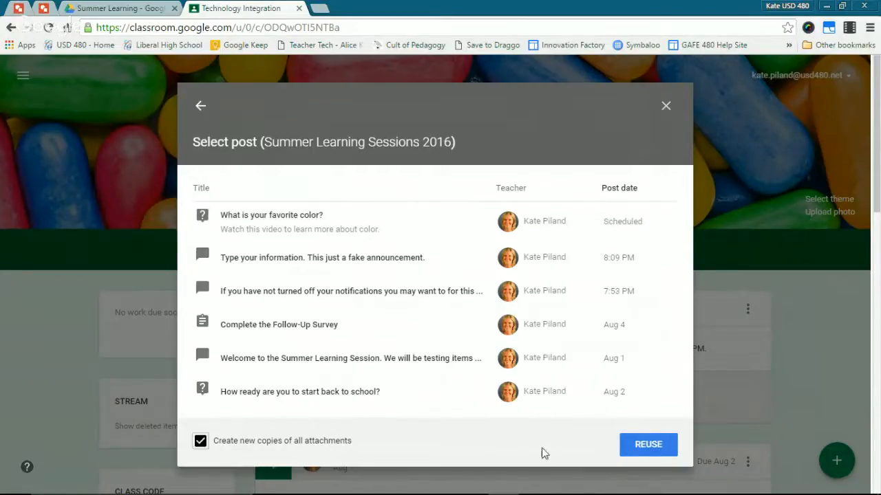
{"action": "left_click", "coordinate": [643, 444]}
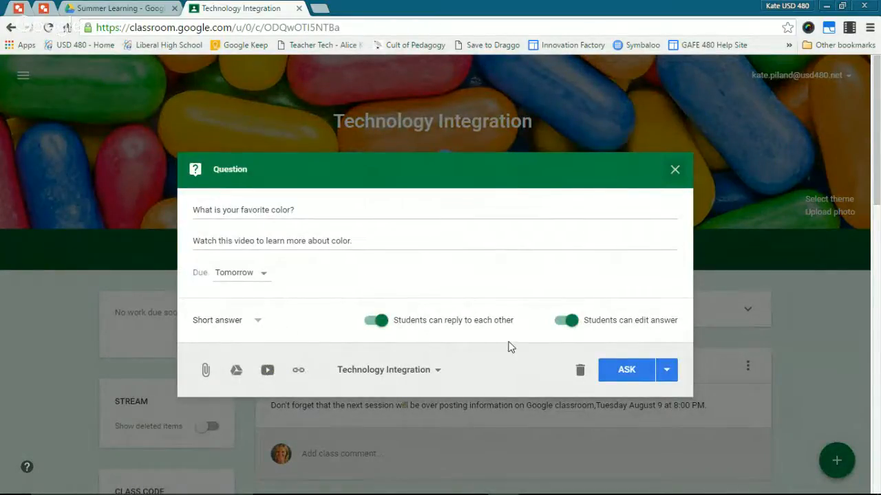
Schedule the reused question for Aug 10, 2016 at 8:30 AM in the Technology Integration class
{"action": "left_click", "coordinate": [670, 364]}
{"action": "left_click", "coordinate": [648, 399]}
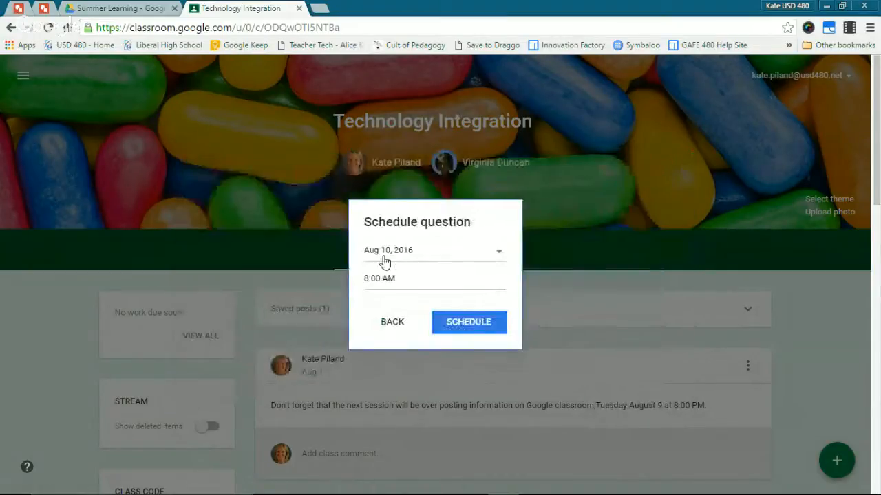
{"action": "left_click", "coordinate": [392, 277]}
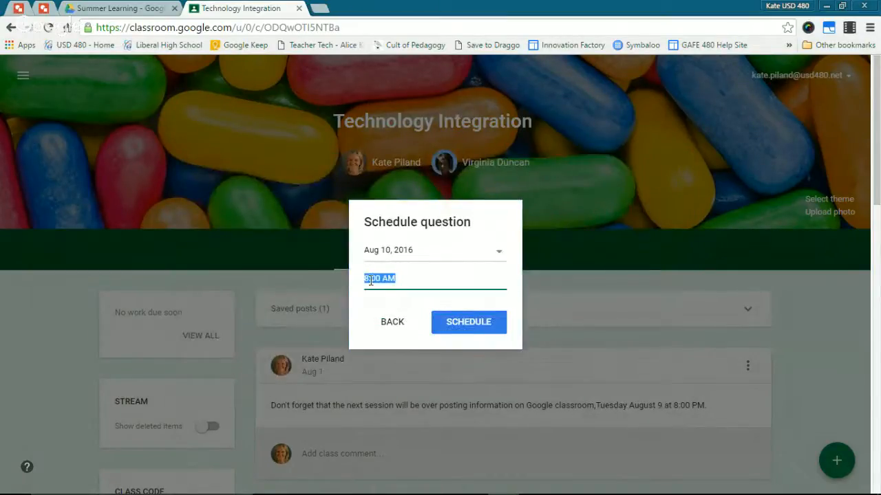
{"action": "left_click", "coordinate": [383, 278]}
{"action": "key", "text": "BackSpace"}
{"action": "key", "text": "BackSpace"}
{"action": "type", "text": "30"}
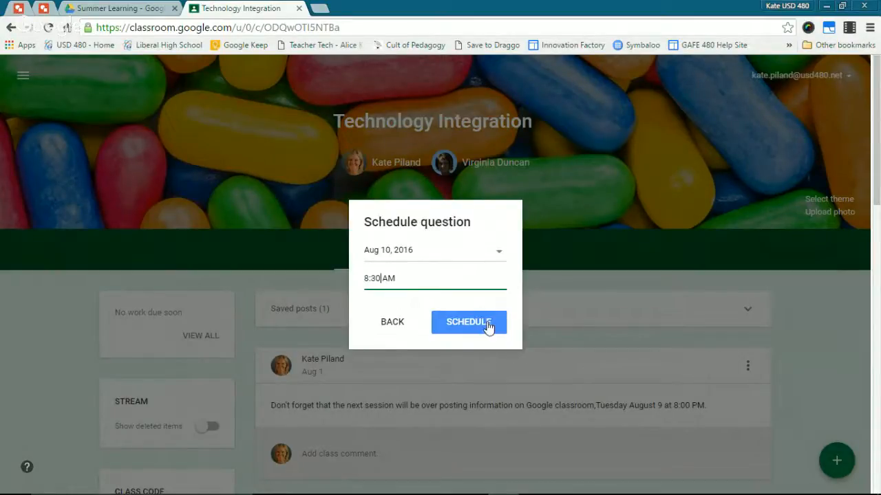
{"action": "left_click", "coordinate": [488, 326]}
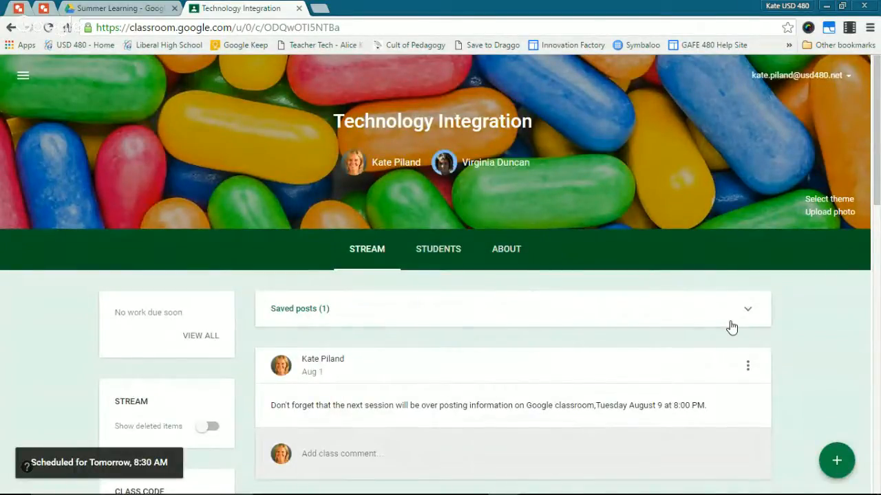
Return to the stream of the Summer Learning Sessions 2016 class
{"action": "left_click", "coordinate": [23, 75]}
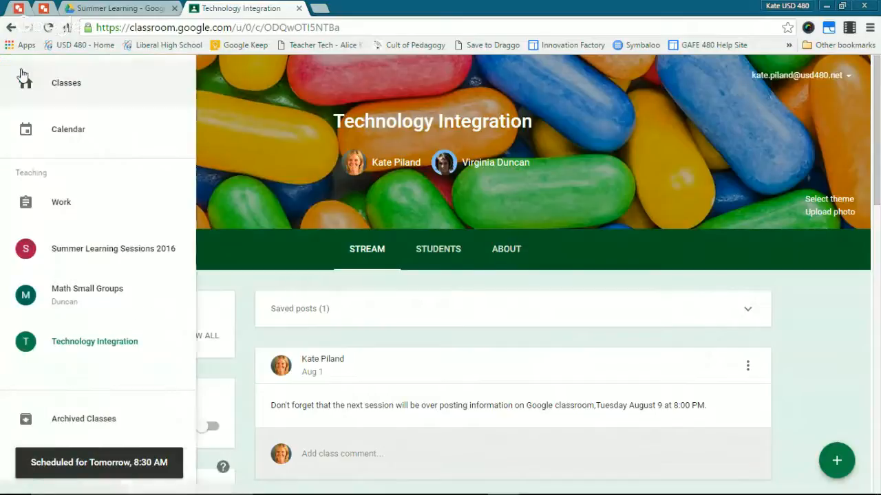
{"action": "left_click", "coordinate": [106, 252]}
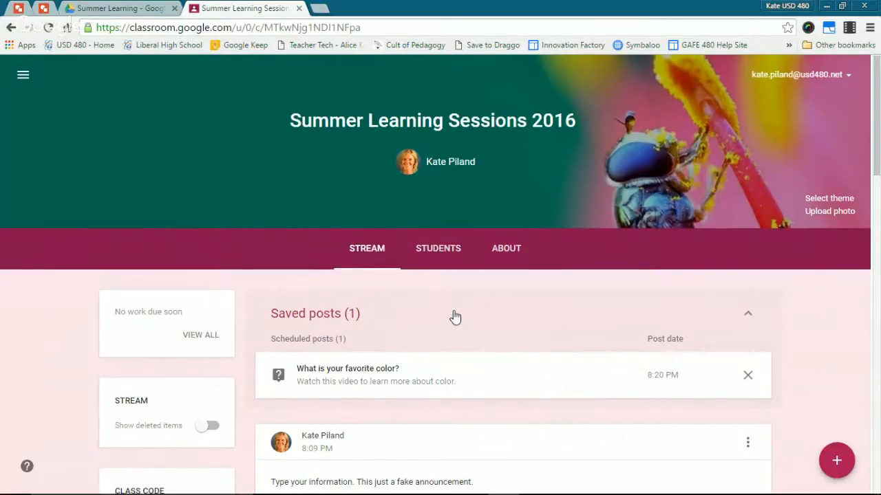
{"action": "scroll", "coordinate": [455, 316], "scroll_direction": "down", "scroll_amount": 2}
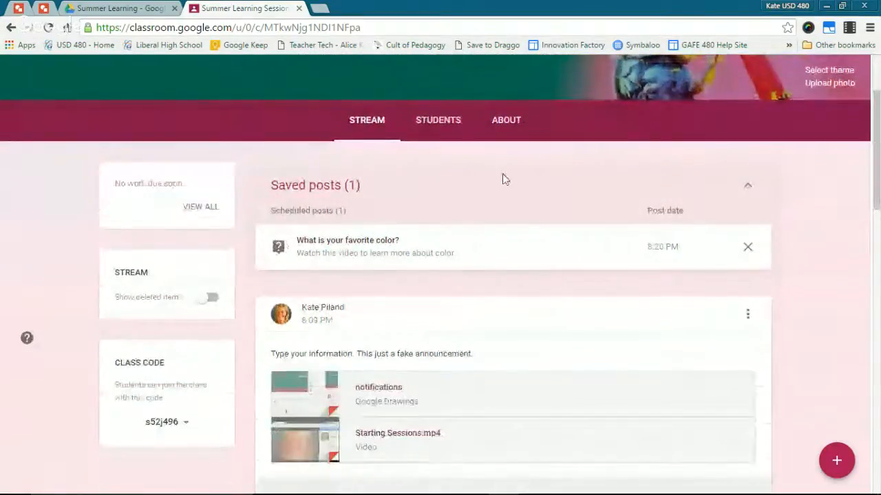
Open the class's student roster and review the student posting and commenting permission options, leaving the setting as it is
{"action": "left_click", "coordinate": [434, 132]}
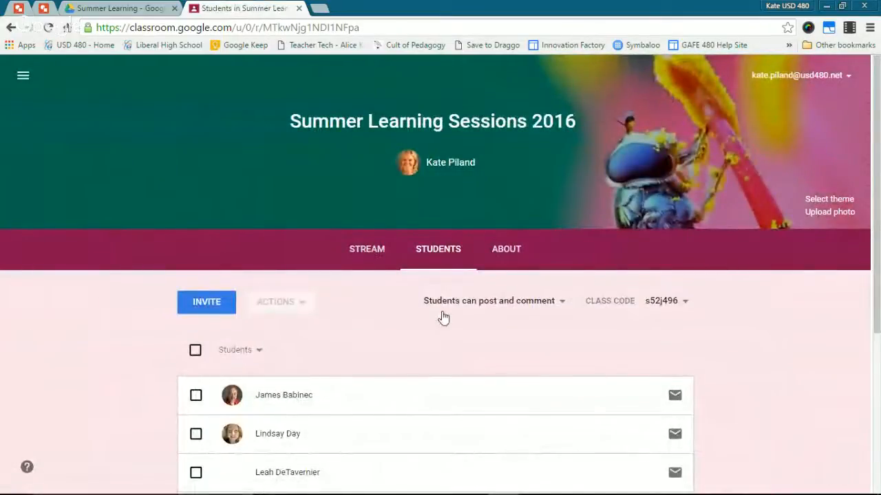
{"action": "left_click", "coordinate": [505, 310]}
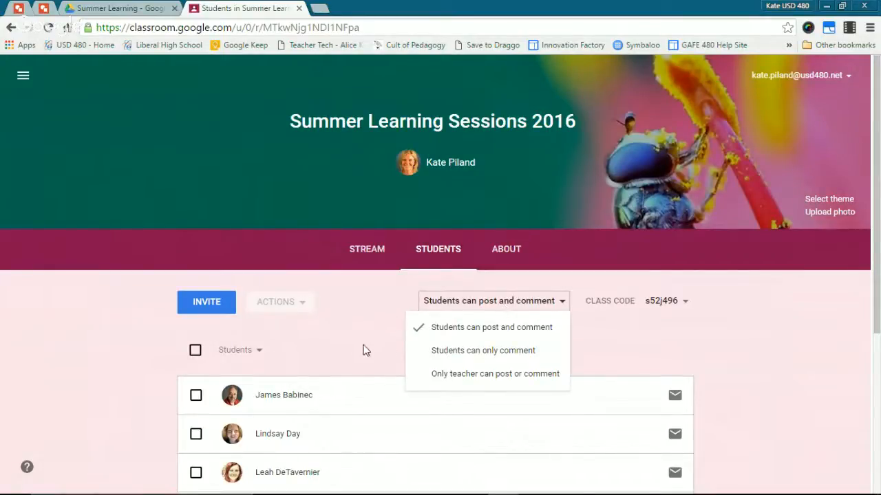
{"action": "left_click", "coordinate": [684, 366]}
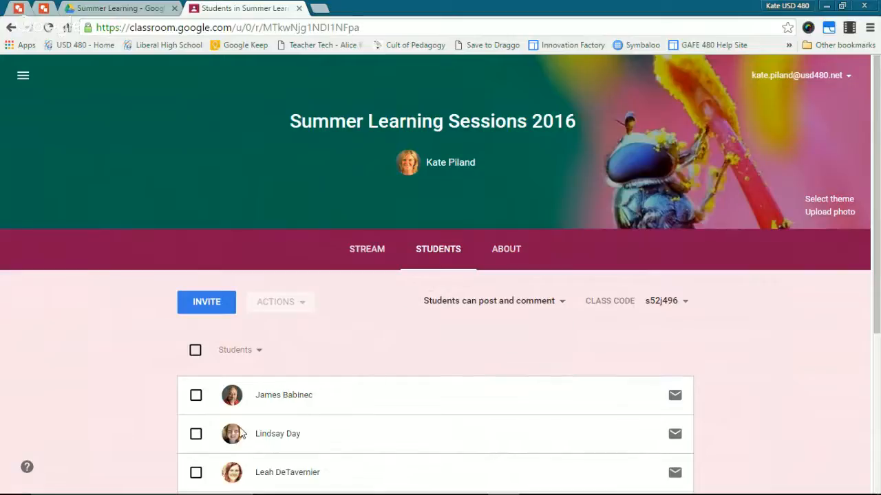
Select the first student in the roster to review the available student actions, and deselect the student without applying any
{"action": "left_click", "coordinate": [196, 395]}
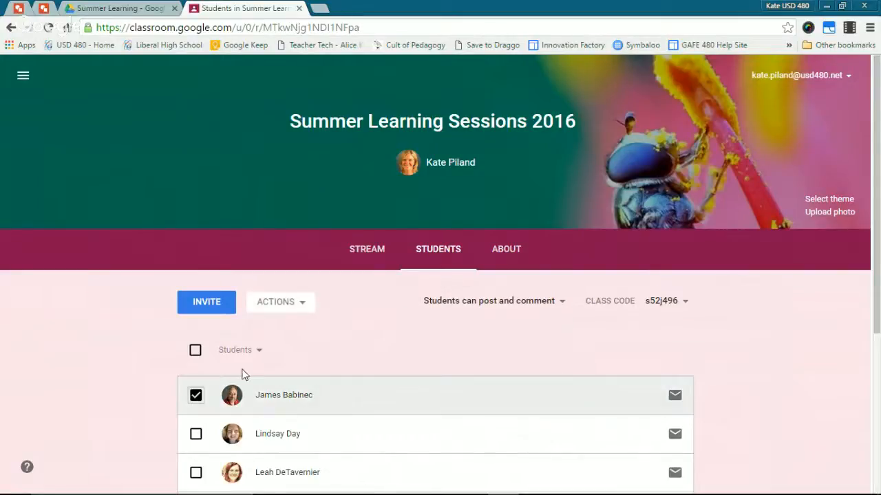
{"action": "left_click", "coordinate": [289, 303]}
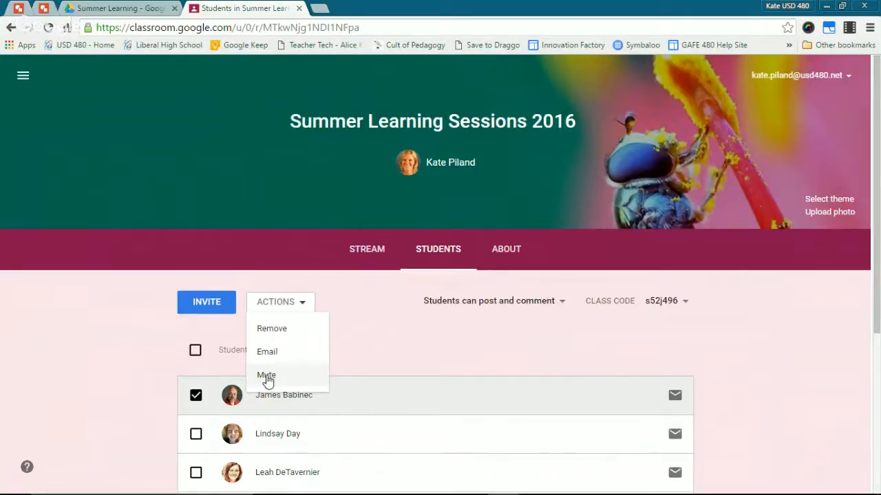
{"action": "left_click", "coordinate": [195, 398]}
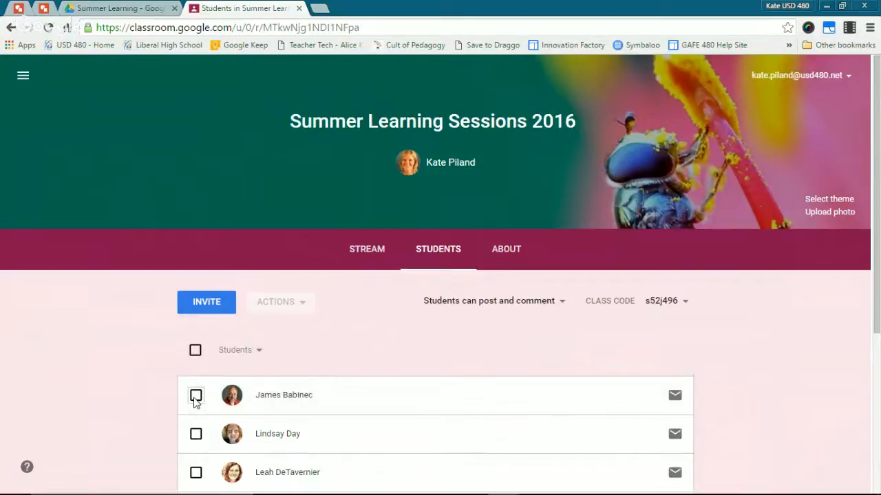
In the class stream, mute the student who commented on the "Complete the Follow-Up Survey" assignment and delete that comment as well
{"action": "left_click", "coordinate": [349, 267]}
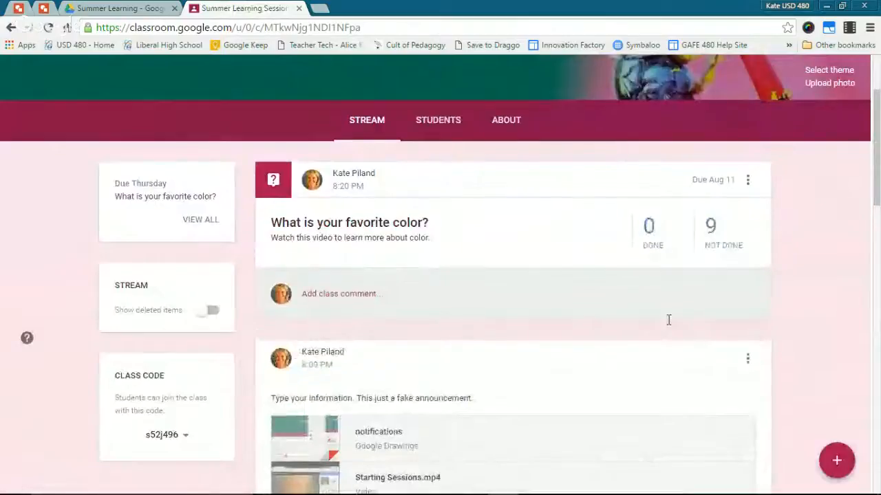
{"action": "scroll", "coordinate": [668, 320], "scroll_direction": "down", "scroll_amount": 5}
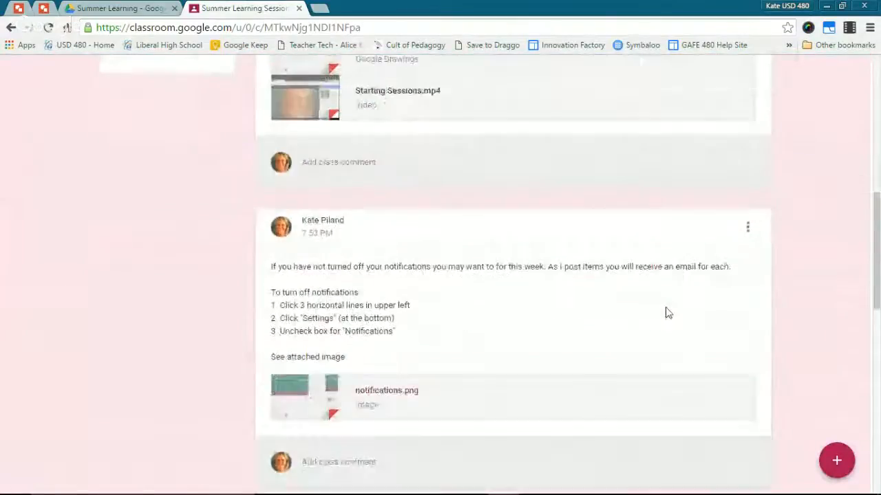
{"action": "scroll", "coordinate": [668, 313], "scroll_direction": "down", "scroll_amount": 6}
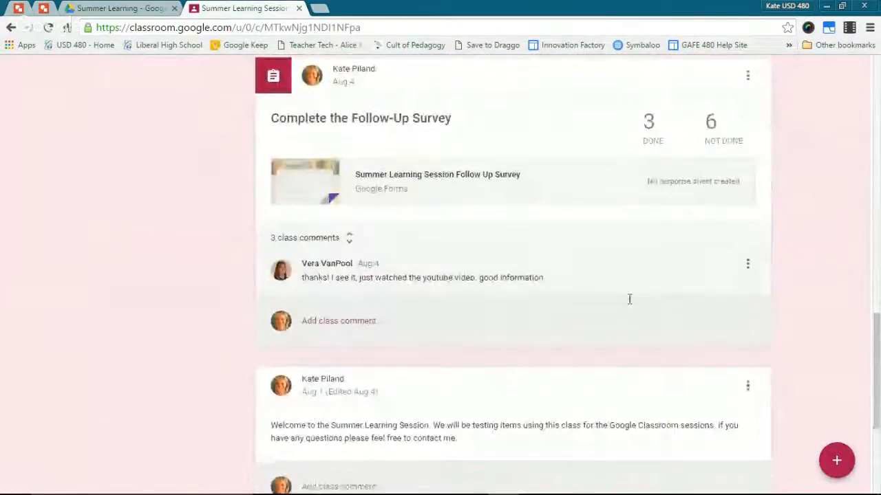
{"action": "mouse_move", "coordinate": [606, 283]}
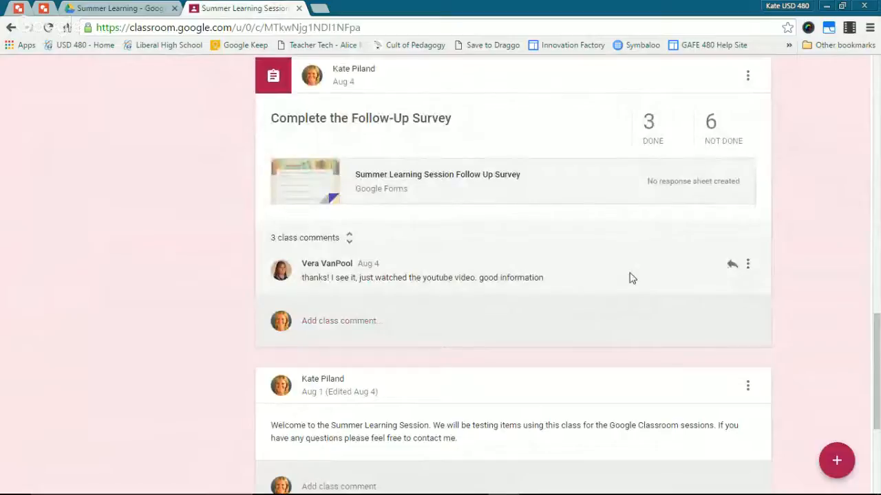
{"action": "left_click", "coordinate": [748, 268]}
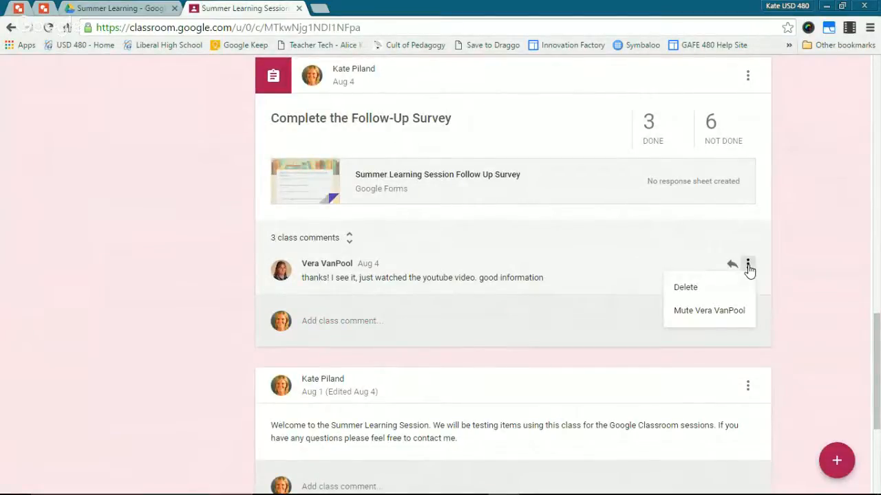
{"action": "left_click", "coordinate": [727, 313]}
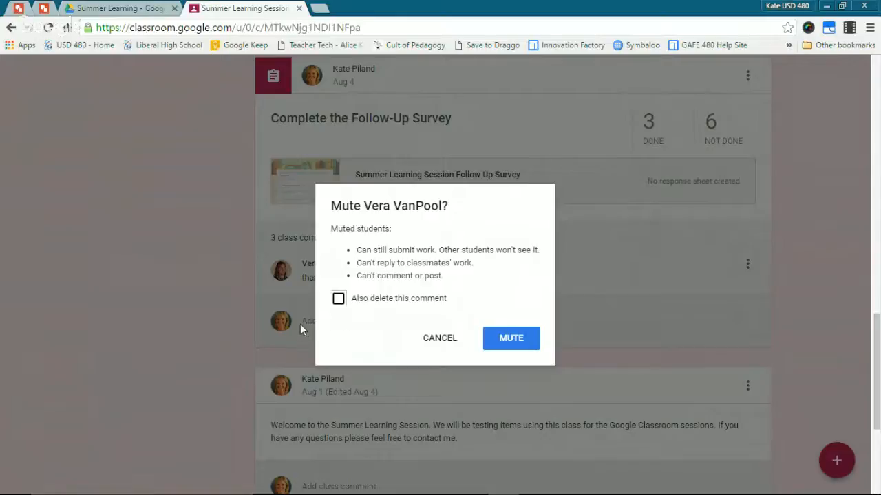
{"action": "left_click", "coordinate": [337, 301]}
{"action": "left_click", "coordinate": [498, 339]}
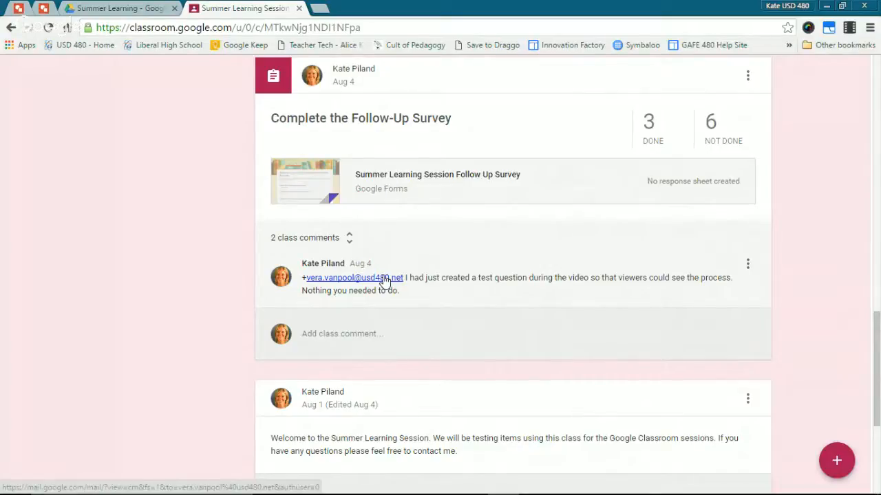
{"action": "scroll", "coordinate": [384, 281], "scroll_direction": "up", "scroll_amount": 15}
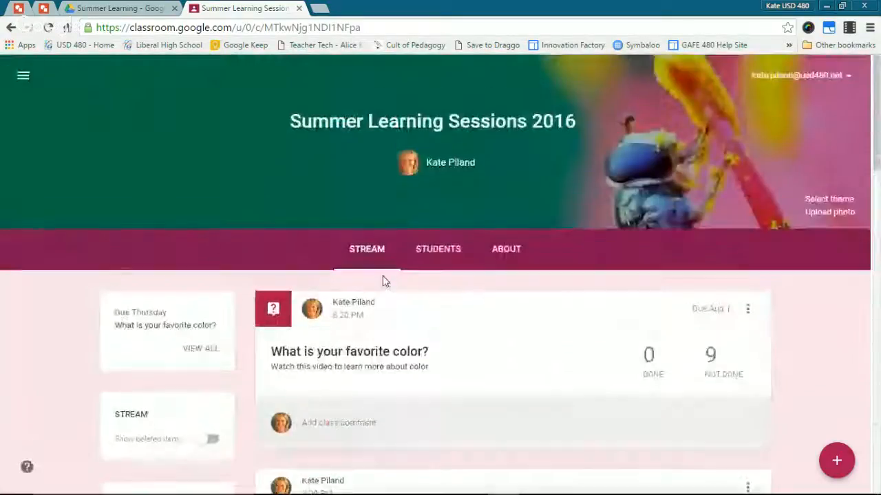
Unmute the muted student from the student roster of the Summer Learning Sessions 2016 class
{"action": "left_click", "coordinate": [429, 258]}
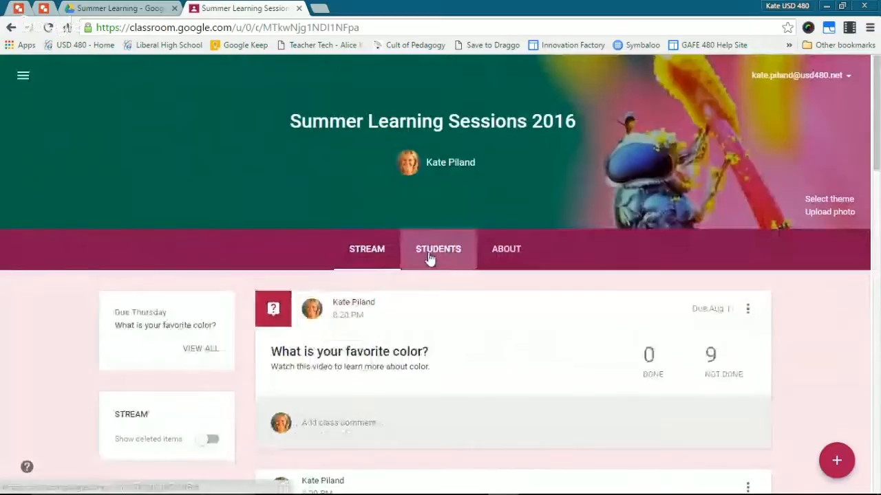
{"action": "scroll", "coordinate": [416, 269], "scroll_direction": "down", "scroll_amount": 3}
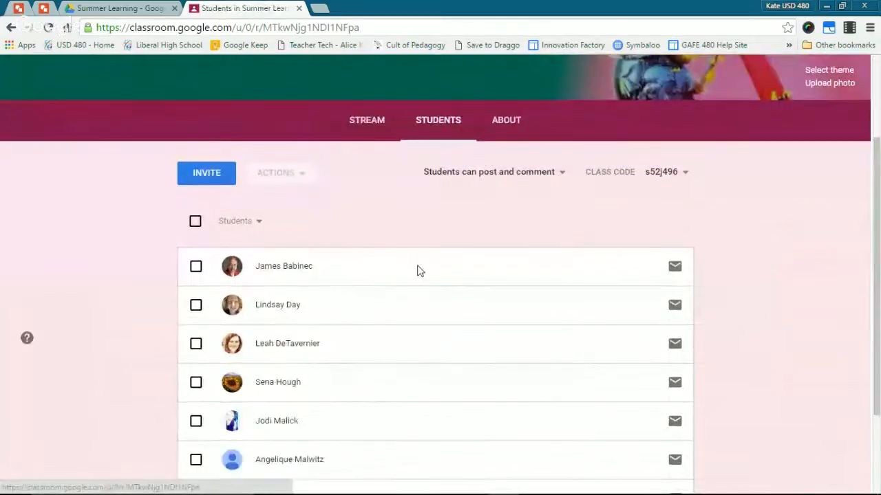
{"action": "scroll", "coordinate": [389, 355], "scroll_direction": "down", "scroll_amount": 1}
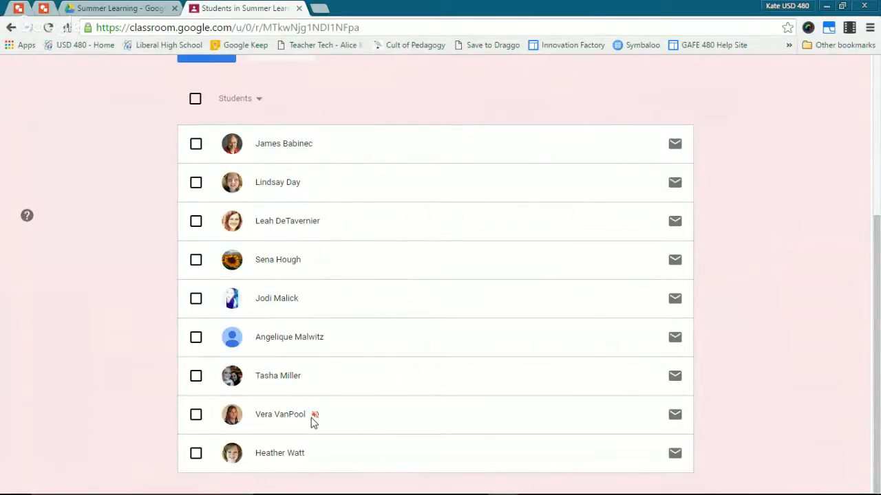
{"action": "left_click", "coordinate": [195, 415]}
{"action": "scroll", "coordinate": [244, 193], "scroll_direction": "up", "scroll_amount": 4}
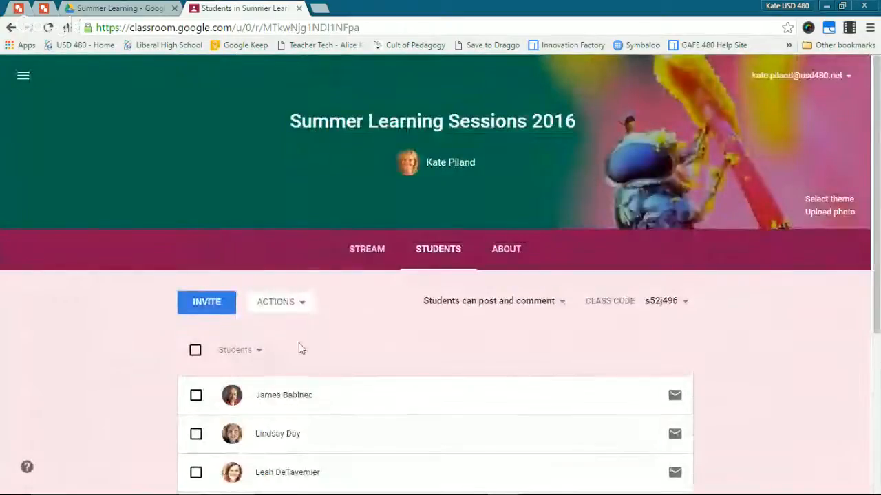
{"action": "left_click", "coordinate": [296, 307]}
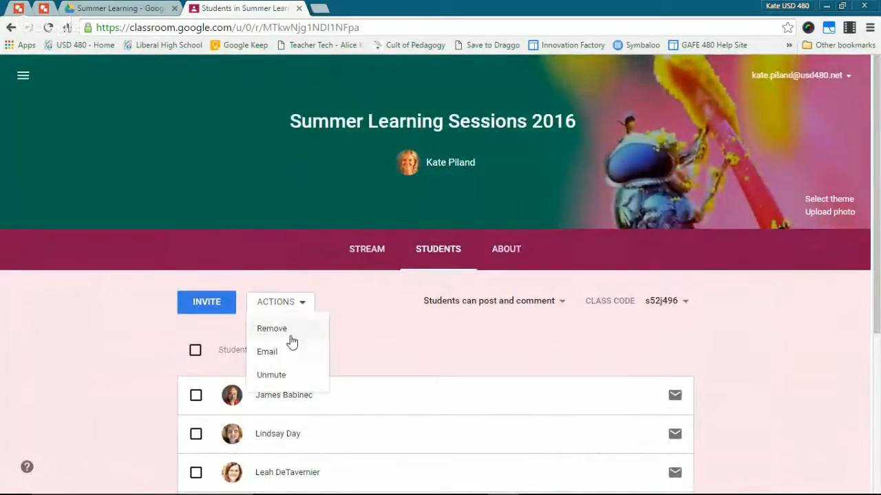
{"action": "left_click", "coordinate": [286, 380]}
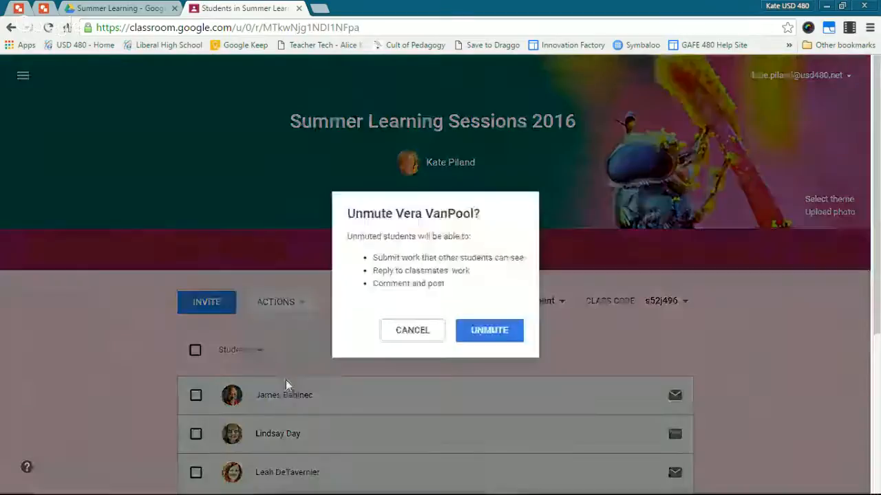
{"action": "left_click", "coordinate": [483, 331]}
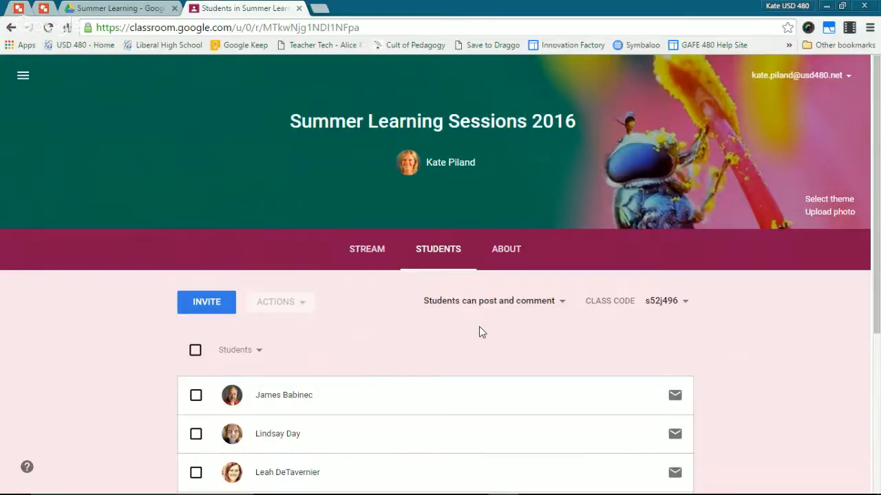
Return to the class stream and open the student work for the "Complete the Follow-Up Survey" assignment
{"action": "left_click", "coordinate": [382, 260]}
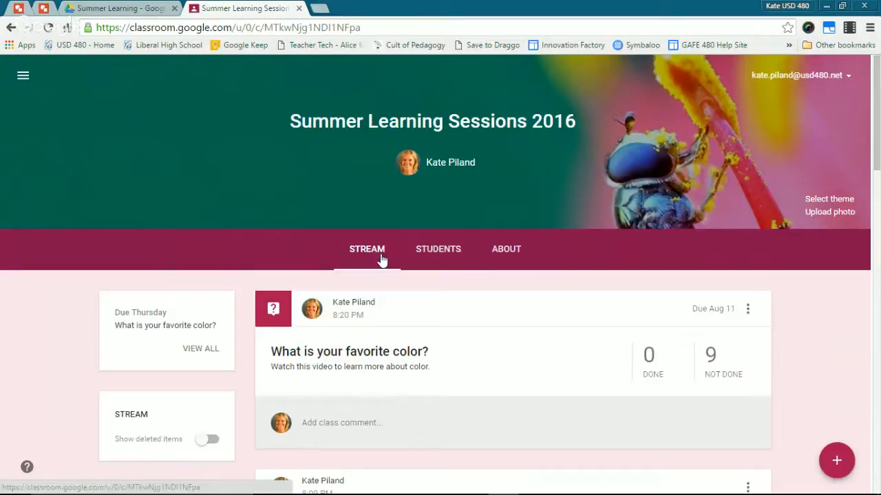
{"action": "scroll", "coordinate": [365, 321], "scroll_direction": "down", "scroll_amount": 1}
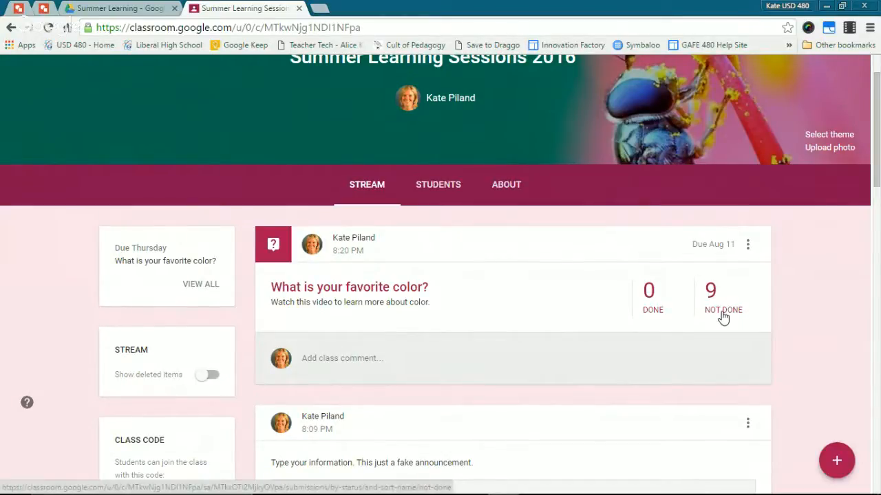
{"action": "scroll", "coordinate": [706, 319], "scroll_direction": "down", "scroll_amount": 3}
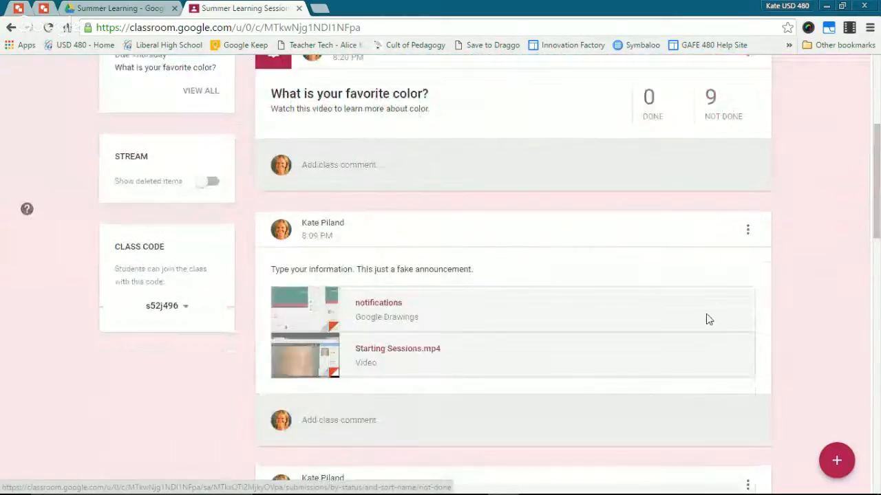
{"action": "scroll", "coordinate": [684, 354], "scroll_direction": "down", "scroll_amount": 5}
{"action": "scroll", "coordinate": [680, 350], "scroll_direction": "down", "scroll_amount": 1}
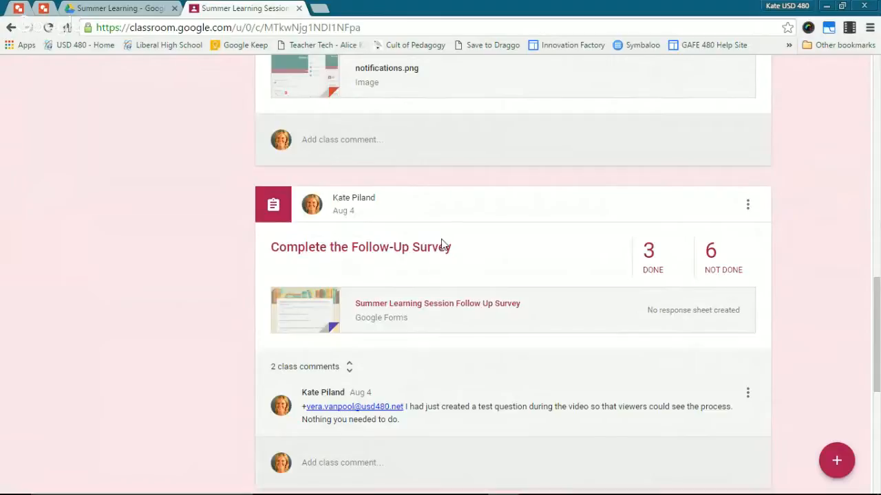
{"action": "left_click", "coordinate": [428, 252]}
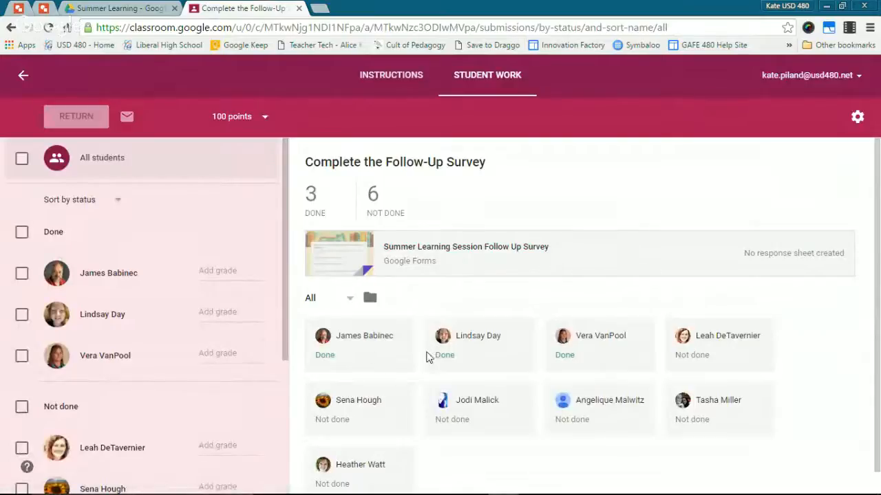
Filter the assignment's student work by Done, then restore the filter to All and return to the stream
{"action": "left_click", "coordinate": [352, 299]}
{"action": "left_click", "coordinate": [340, 322]}
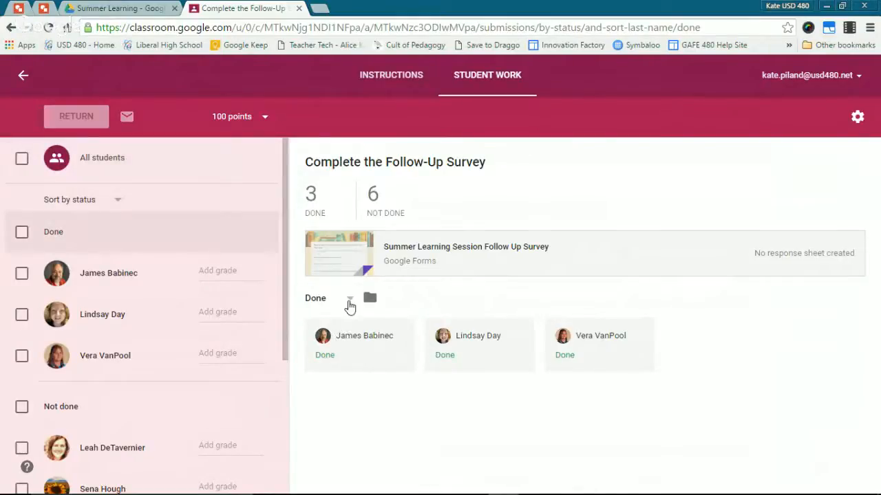
{"action": "left_click", "coordinate": [348, 300]}
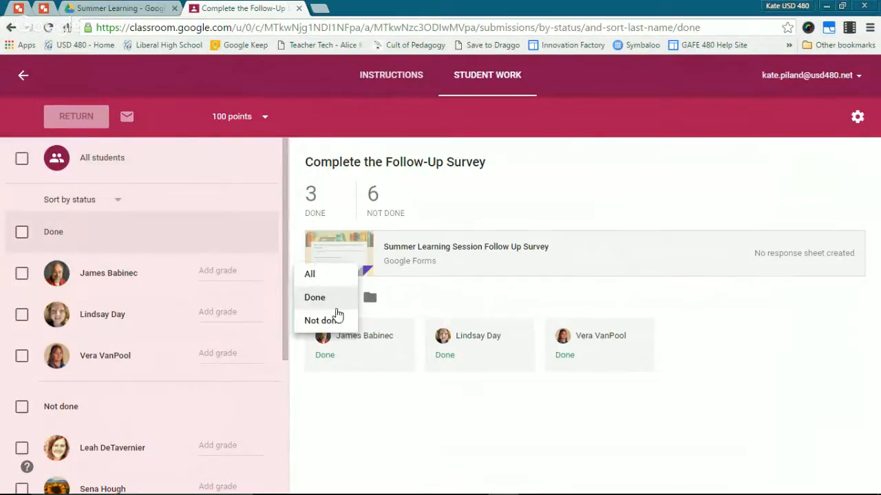
{"action": "left_click", "coordinate": [316, 282]}
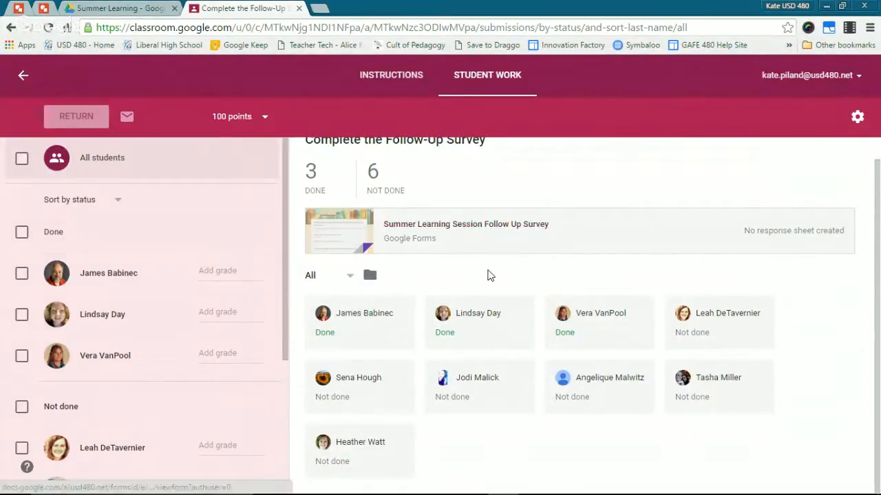
{"action": "scroll", "coordinate": [487, 288], "scroll_direction": "up", "scroll_amount": 1}
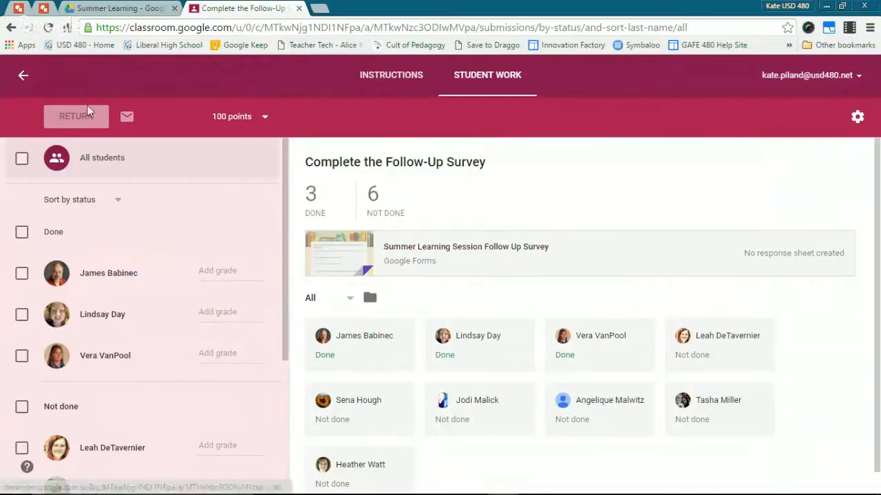
{"action": "left_click", "coordinate": [22, 75]}
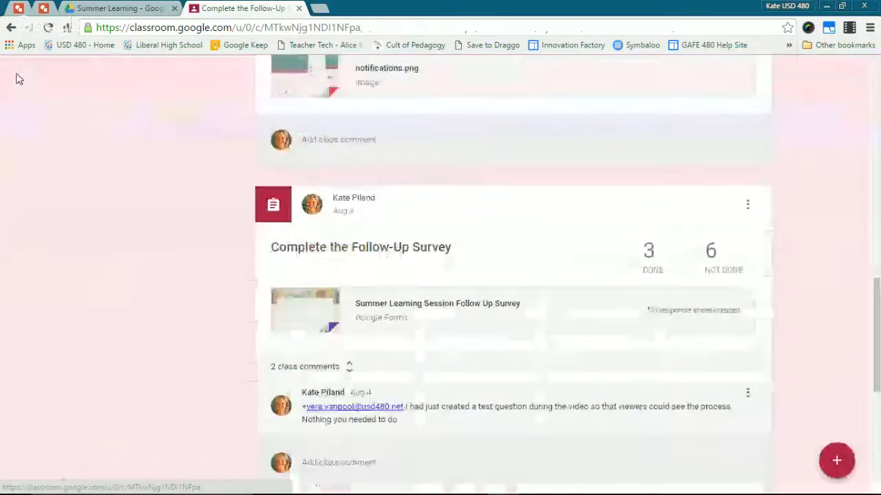
Open the student answers to "How ready are you to start back to school?" and review the students sorted by answer
{"action": "scroll", "coordinate": [371, 291], "scroll_direction": "down", "scroll_amount": 6}
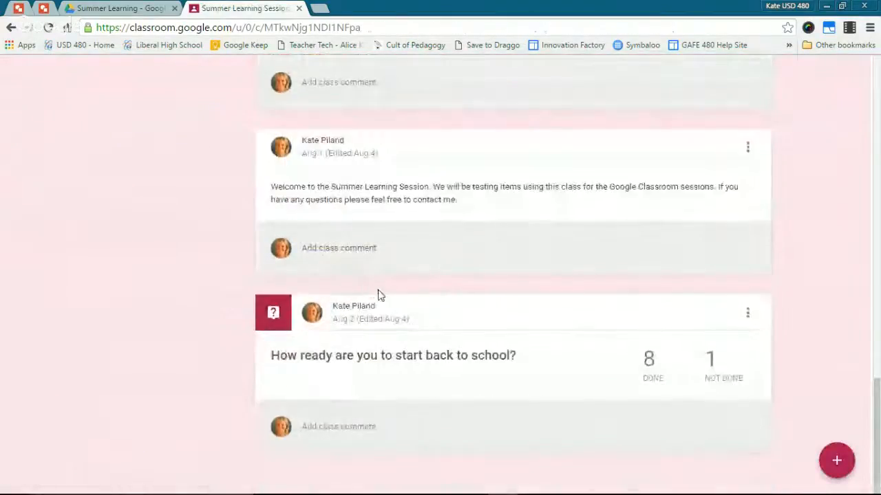
{"action": "left_click", "coordinate": [448, 359]}
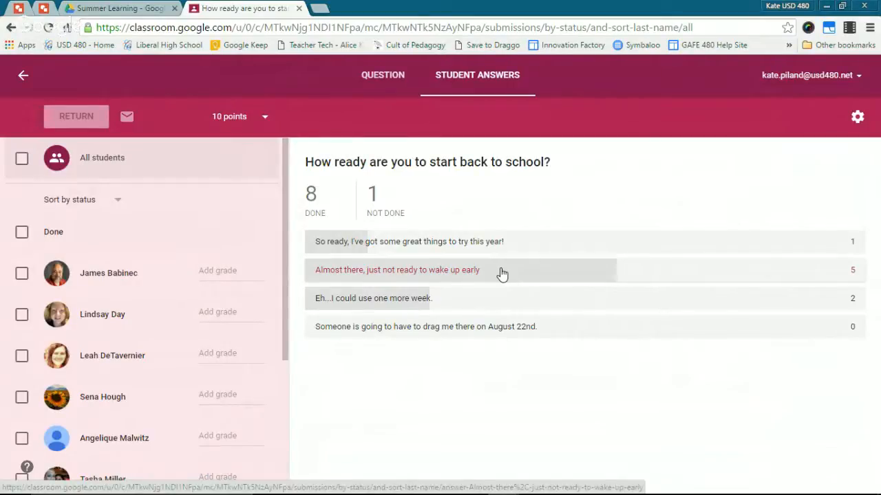
{"action": "left_click", "coordinate": [69, 200]}
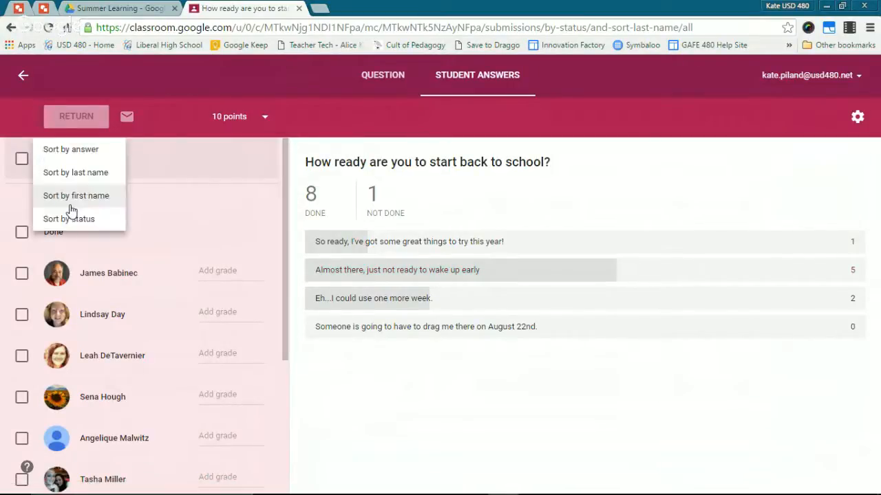
{"action": "left_click", "coordinate": [69, 150]}
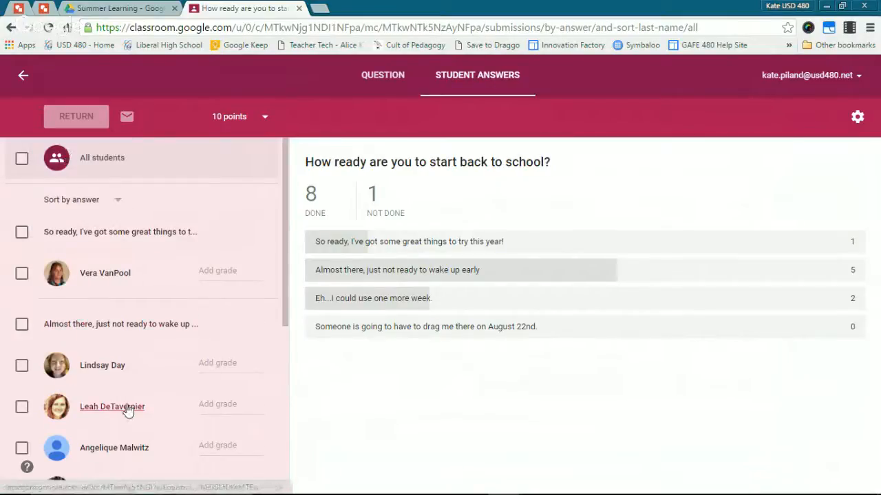
{"action": "scroll", "coordinate": [128, 406], "scroll_direction": "down", "scroll_amount": 3}
{"action": "scroll", "coordinate": [128, 353], "scroll_direction": "up", "scroll_amount": 3}
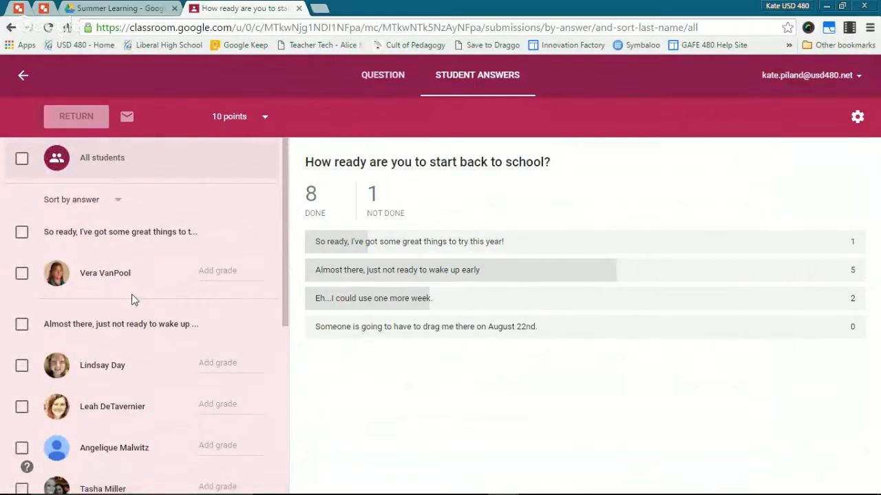
{"action": "scroll", "coordinate": [133, 300], "scroll_direction": "down", "scroll_amount": 5}
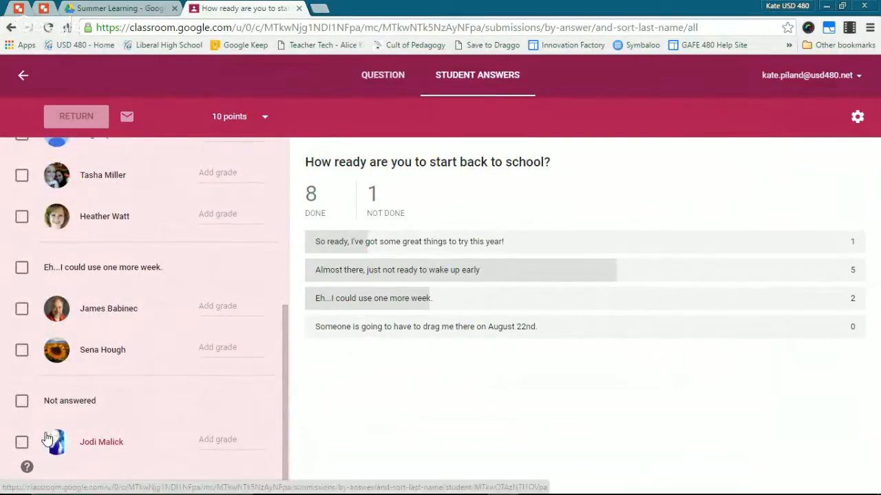
{"action": "scroll", "coordinate": [45, 439], "scroll_direction": "up", "scroll_amount": 5}
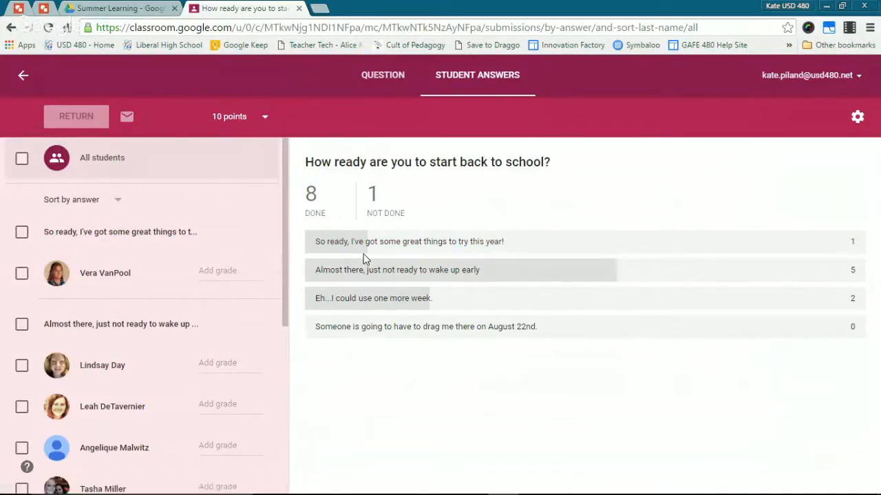
Show who answered "Almost there, just not ready to wake up early" and sort the students by last name before leaving the question
{"action": "left_click", "coordinate": [482, 284]}
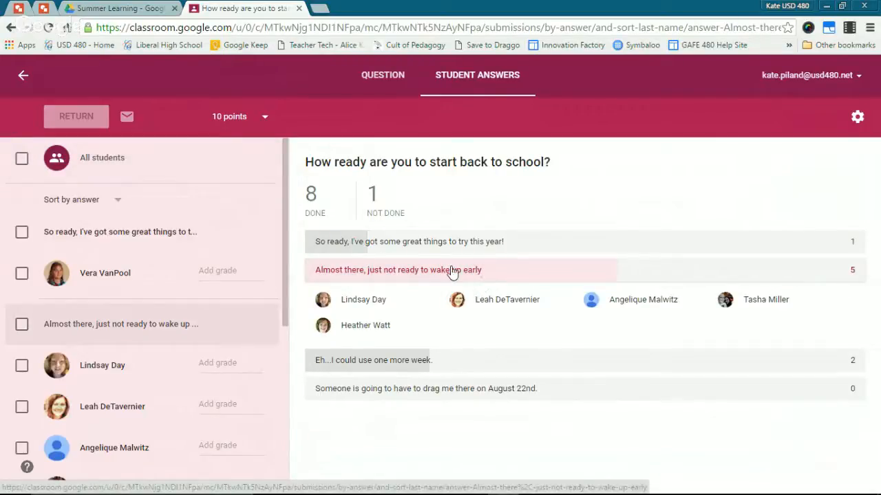
{"action": "left_click", "coordinate": [99, 200]}
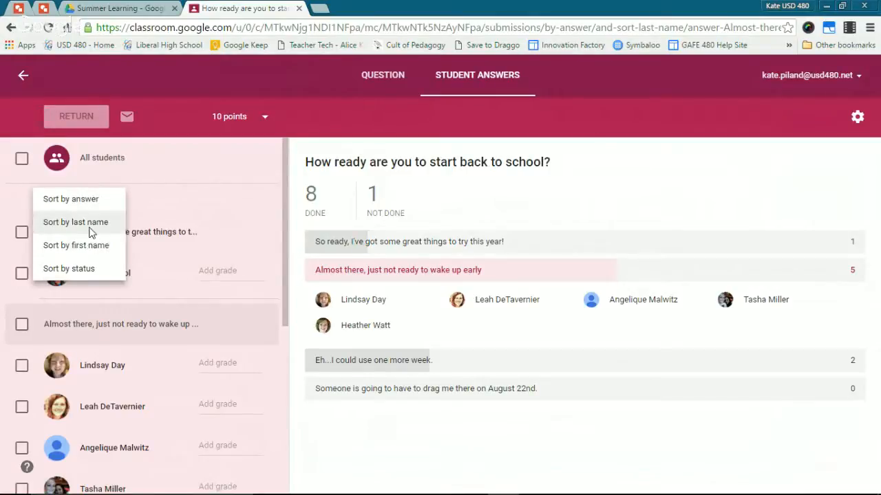
{"action": "left_click", "coordinate": [76, 223]}
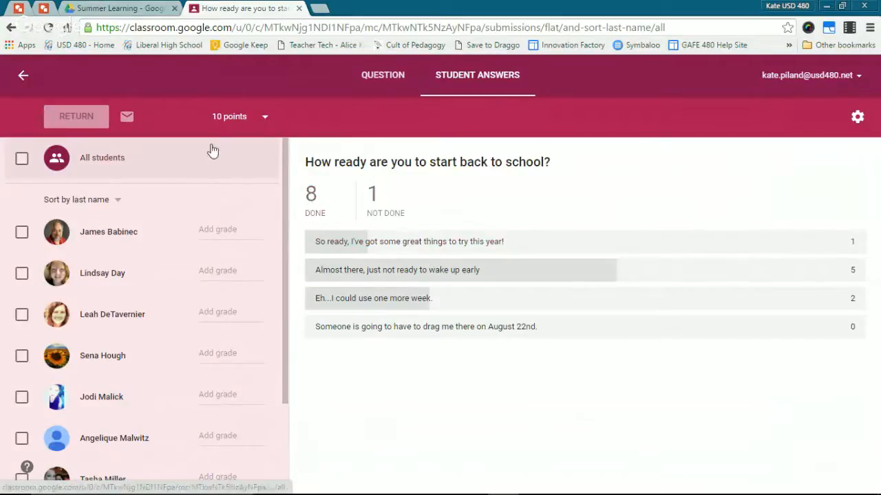
{"action": "left_click", "coordinate": [24, 77]}
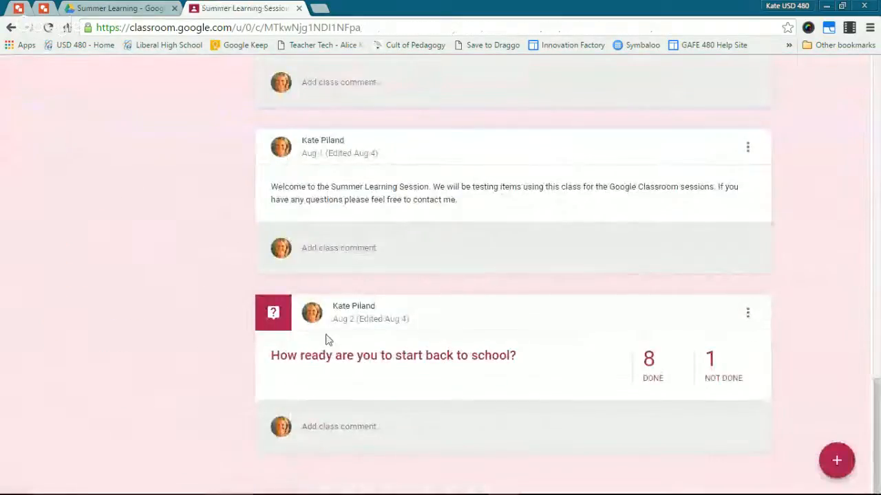
View the student work for the "Complete the Follow-Up Survey" assignment once more and go back to the stream
{"action": "scroll", "coordinate": [326, 338], "scroll_direction": "up", "scroll_amount": 4}
{"action": "left_click", "coordinate": [419, 191]}
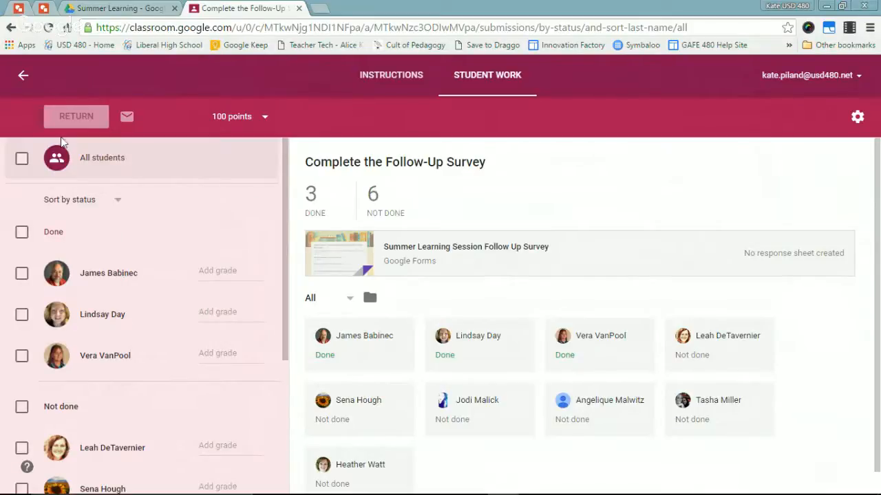
{"action": "left_click", "coordinate": [24, 76]}
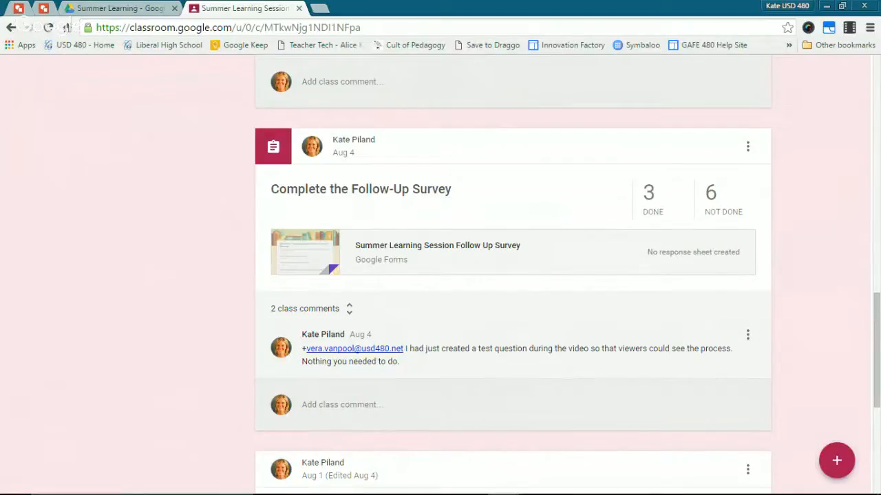
Move the "Complete the Follow-Up Survey" assignment post to the top of the class stream
{"action": "scroll", "coordinate": [102, 241], "scroll_direction": "up", "scroll_amount": 15}
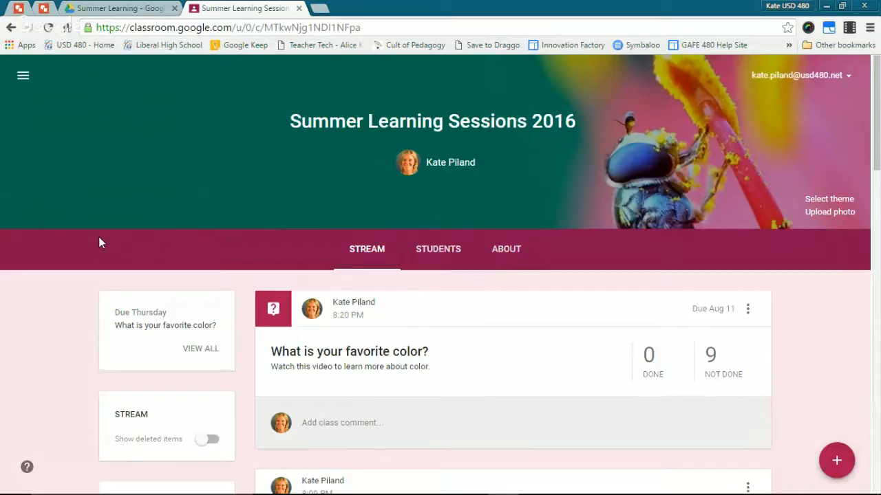
{"action": "scroll", "coordinate": [350, 344], "scroll_direction": "down", "scroll_amount": 2}
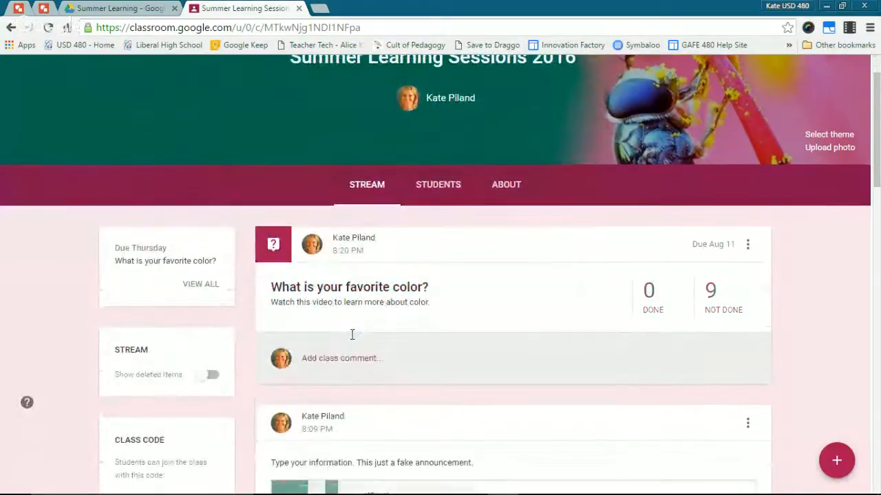
{"action": "scroll", "coordinate": [411, 265], "scroll_direction": "down", "scroll_amount": 3}
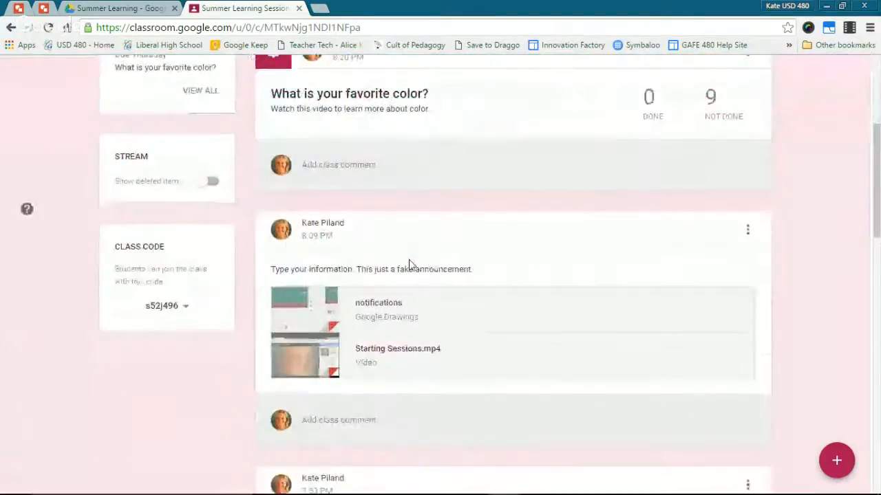
{"action": "scroll", "coordinate": [410, 265], "scroll_direction": "down", "scroll_amount": 5}
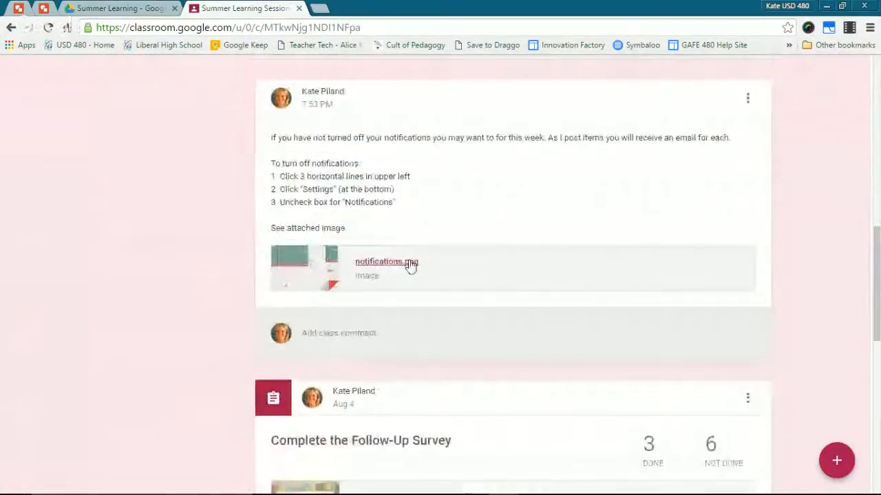
{"action": "scroll", "coordinate": [409, 259], "scroll_direction": "down", "scroll_amount": 2}
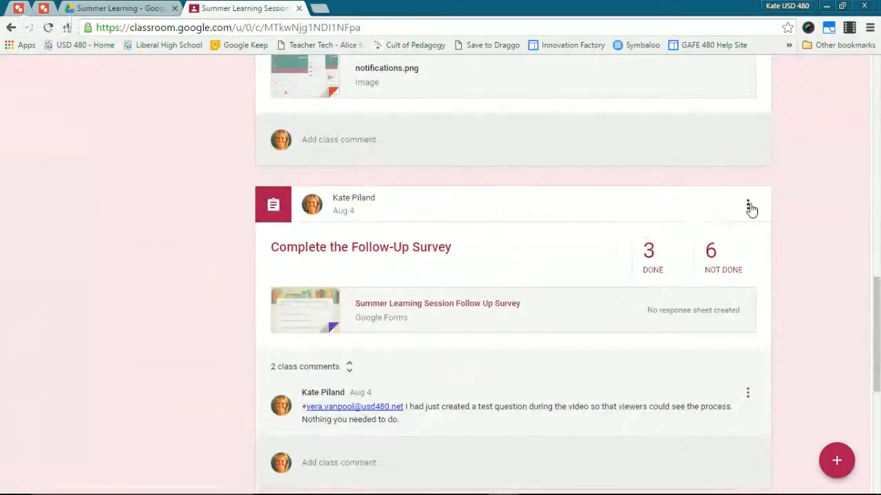
{"action": "left_click", "coordinate": [748, 205]}
{"action": "left_click", "coordinate": [718, 232]}
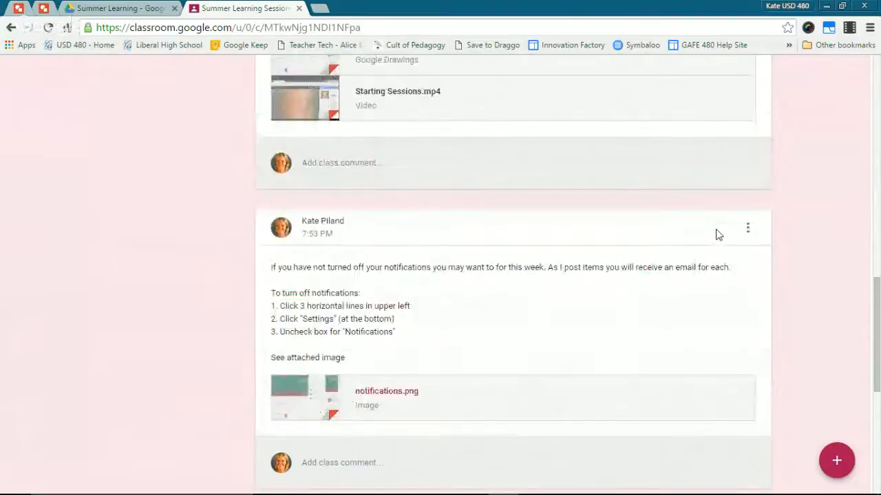
{"action": "scroll", "coordinate": [635, 395], "scroll_direction": "down", "scroll_amount": 2}
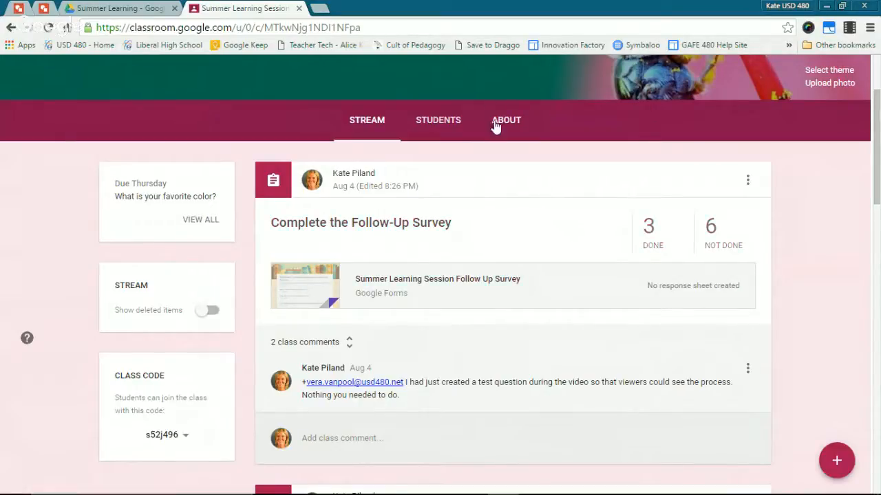
Open the Classroom calendar for all classes and view the student answers for Thursday's question "What is your favorite color?"
{"action": "scroll", "coordinate": [16, 97], "scroll_direction": "up", "scroll_amount": 2}
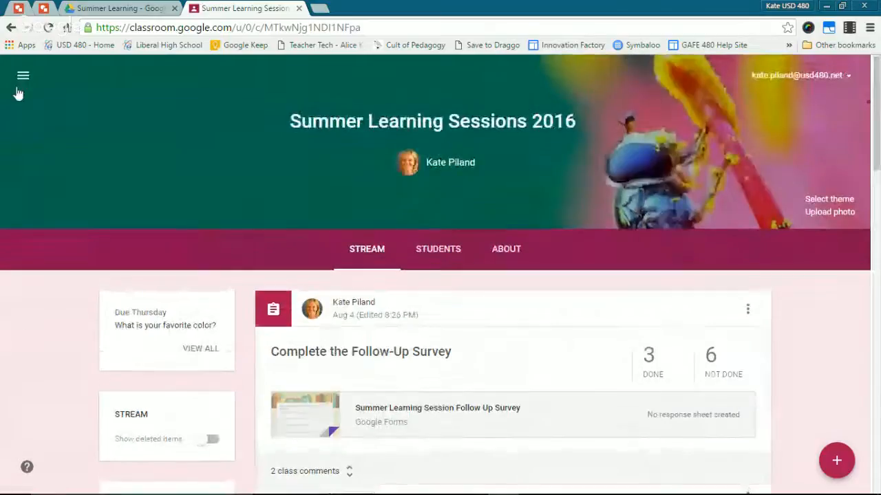
{"action": "left_click", "coordinate": [22, 77]}
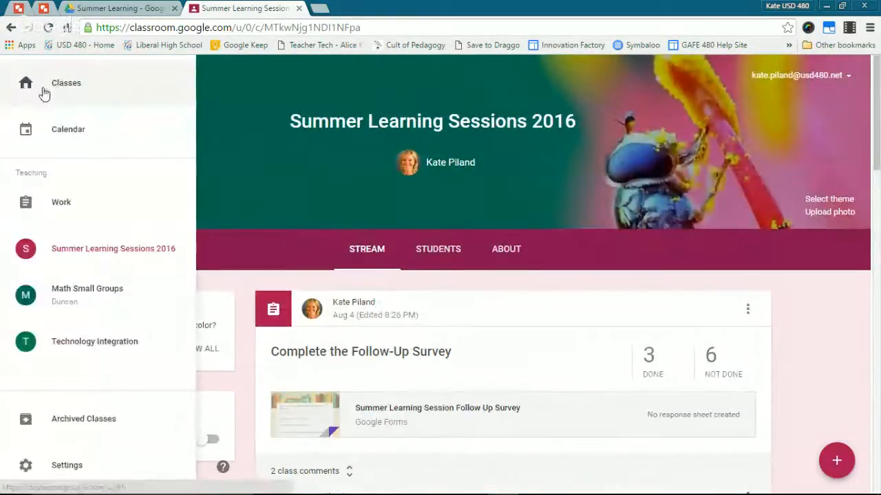
{"action": "left_click", "coordinate": [71, 131]}
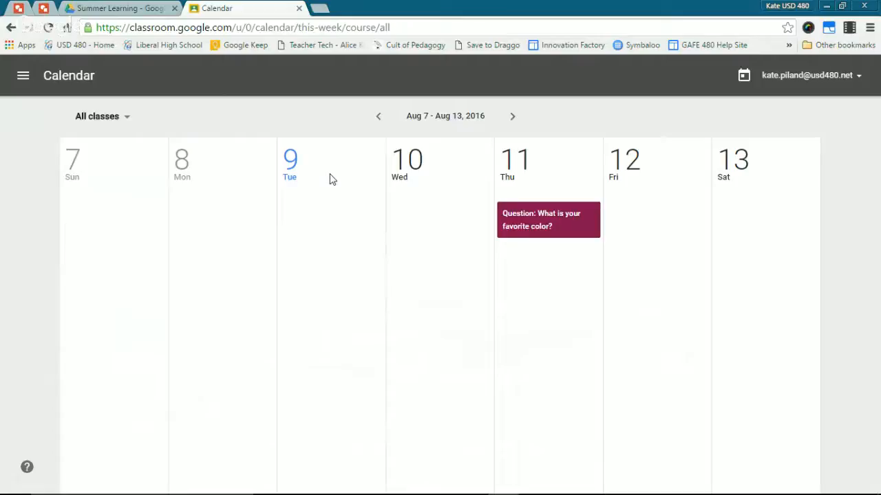
{"action": "left_click", "coordinate": [535, 227]}
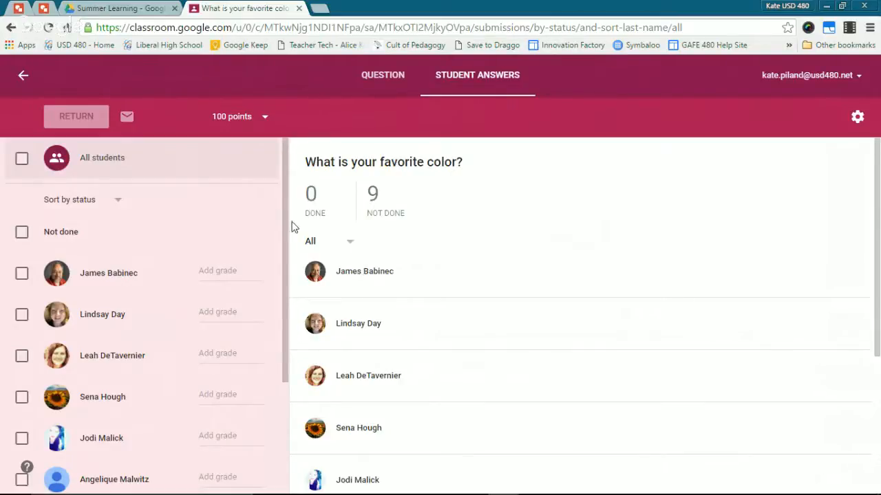
Return to the Summer Learning Sessions 2016 stream and switch to the closing drawing "The End" in Google Drawings
{"action": "left_click", "coordinate": [23, 75]}
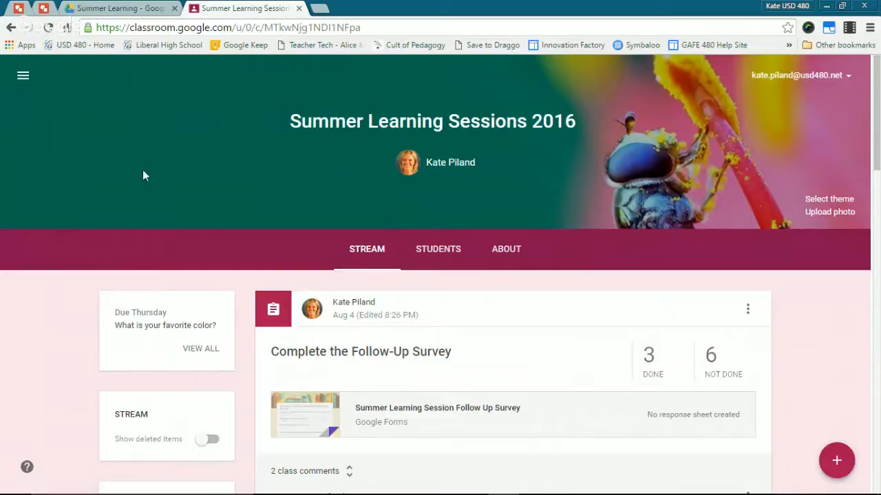
{"action": "left_click", "coordinate": [43, 8]}
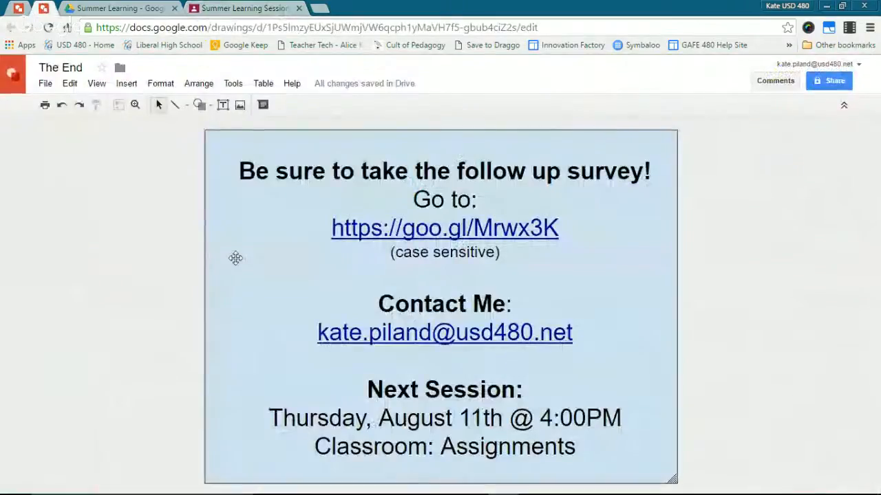